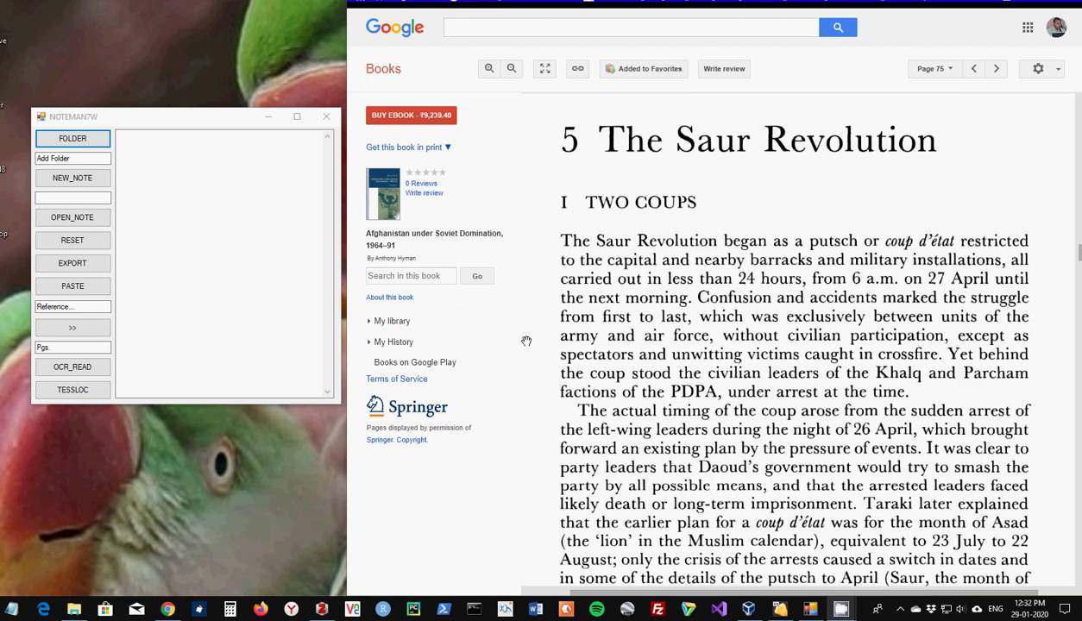
# Activate the NOTEMAN7W window and move it slightly lower beside the Google Books page.
pyautogui.click(202, 119)
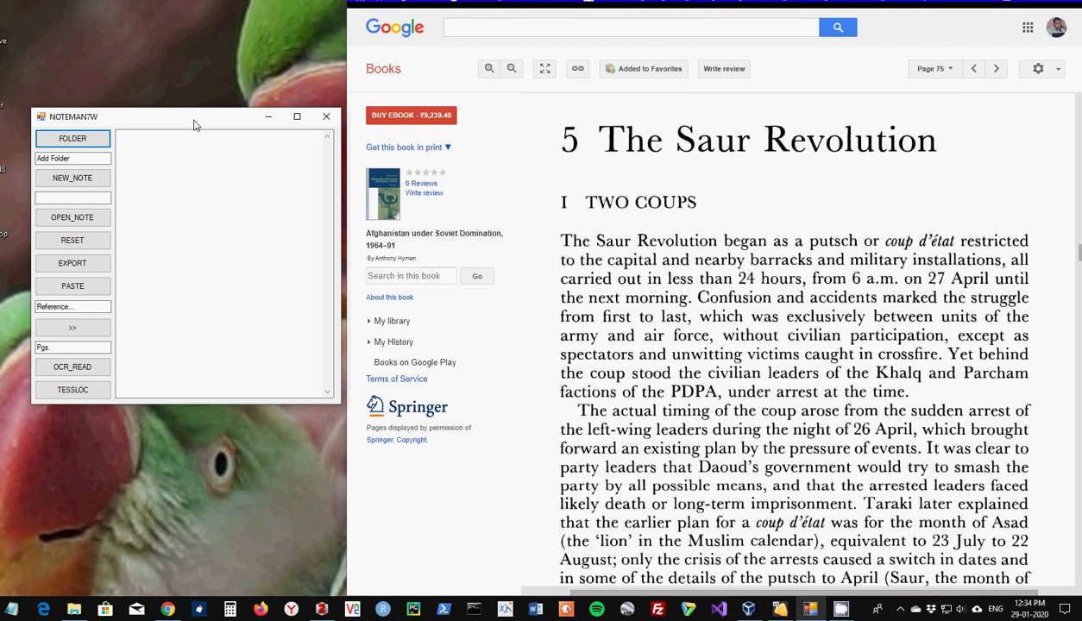
pyautogui.moveTo(195, 125); pyautogui.dragTo(192, 144)
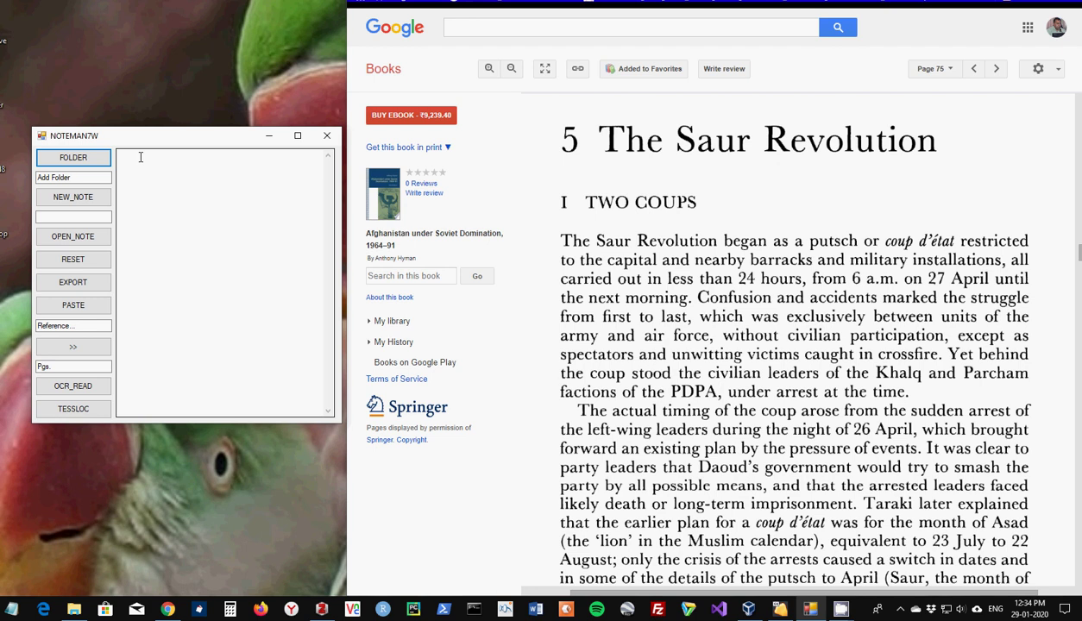
pyautogui.click(72, 390)
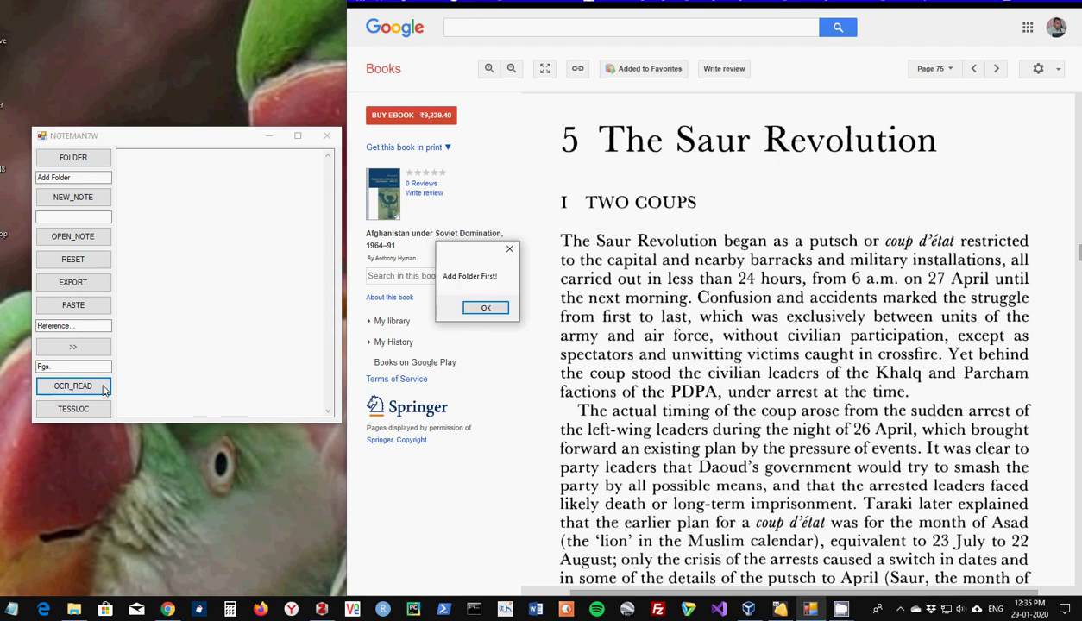
pyautogui.click(488, 310)
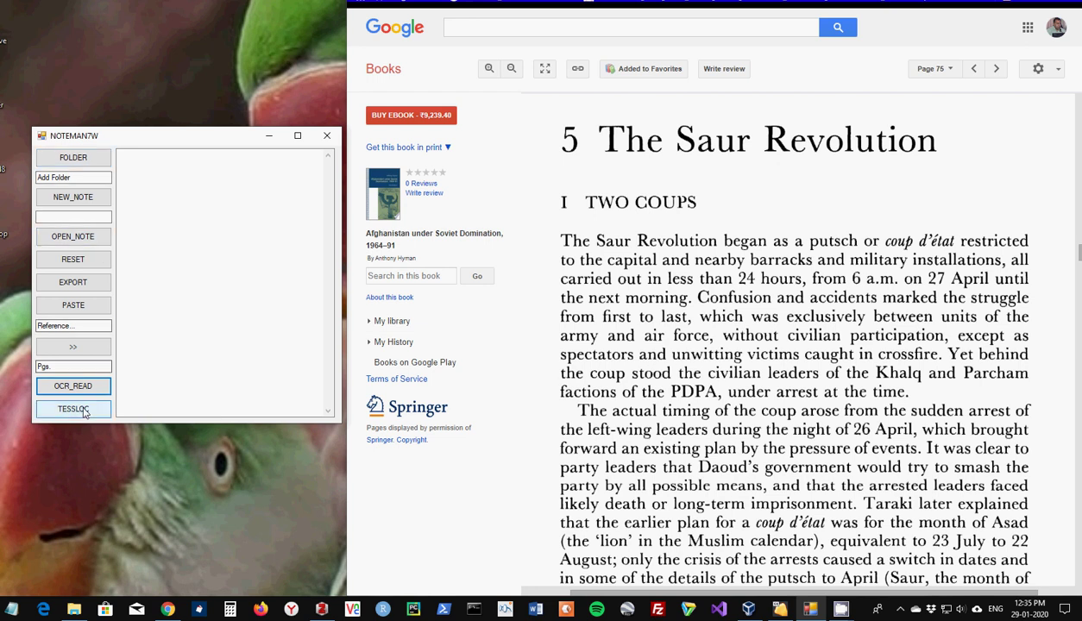
pyautogui.click(74, 178)
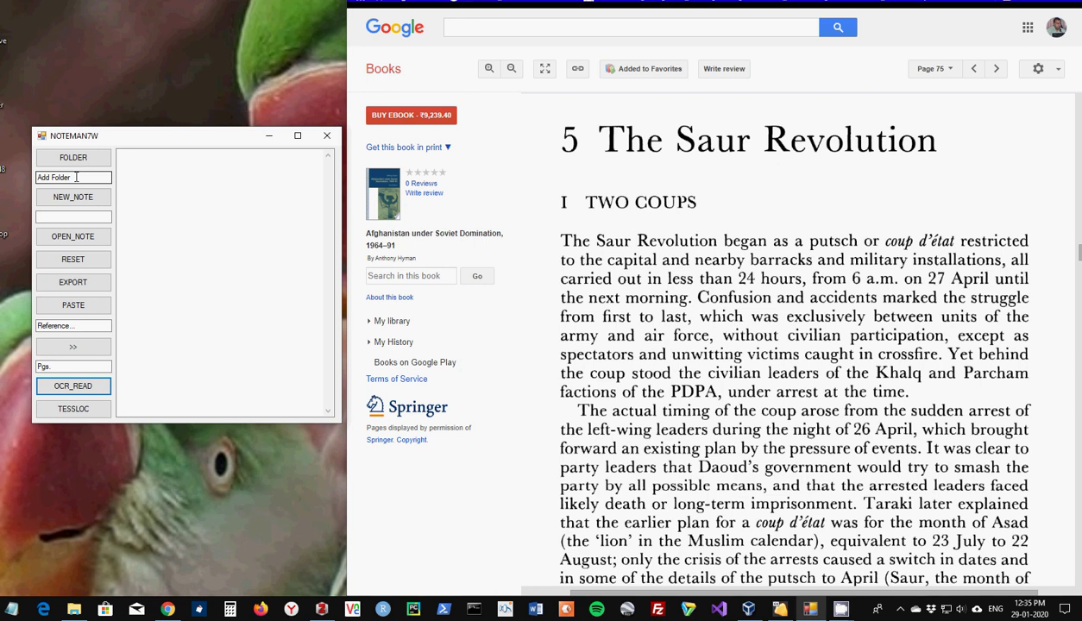
pyautogui.click(76, 177)
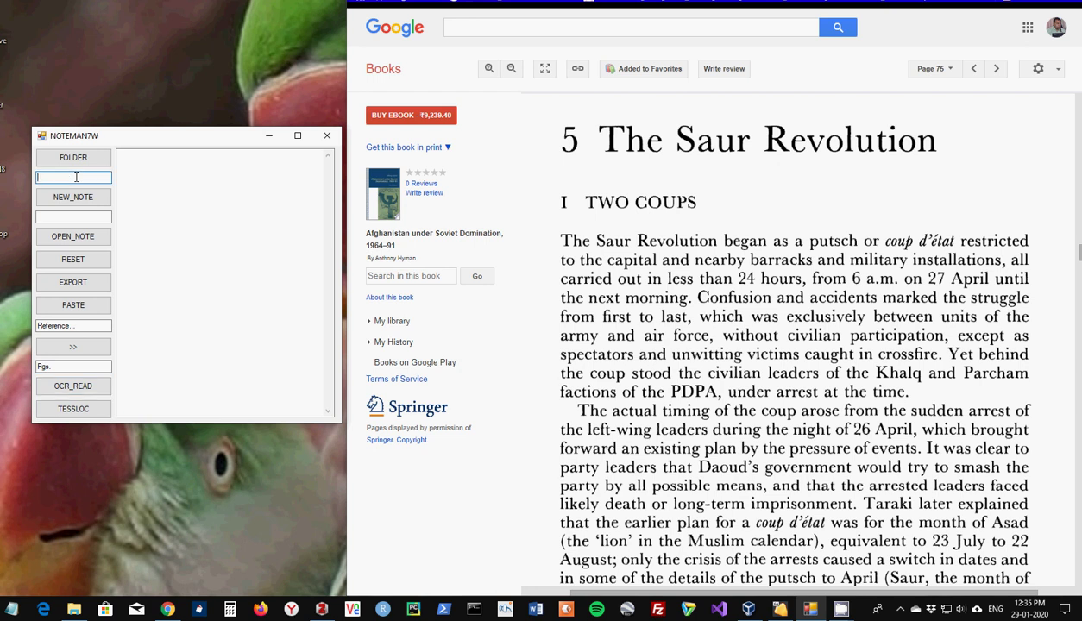
pyautogui.click(74, 162)
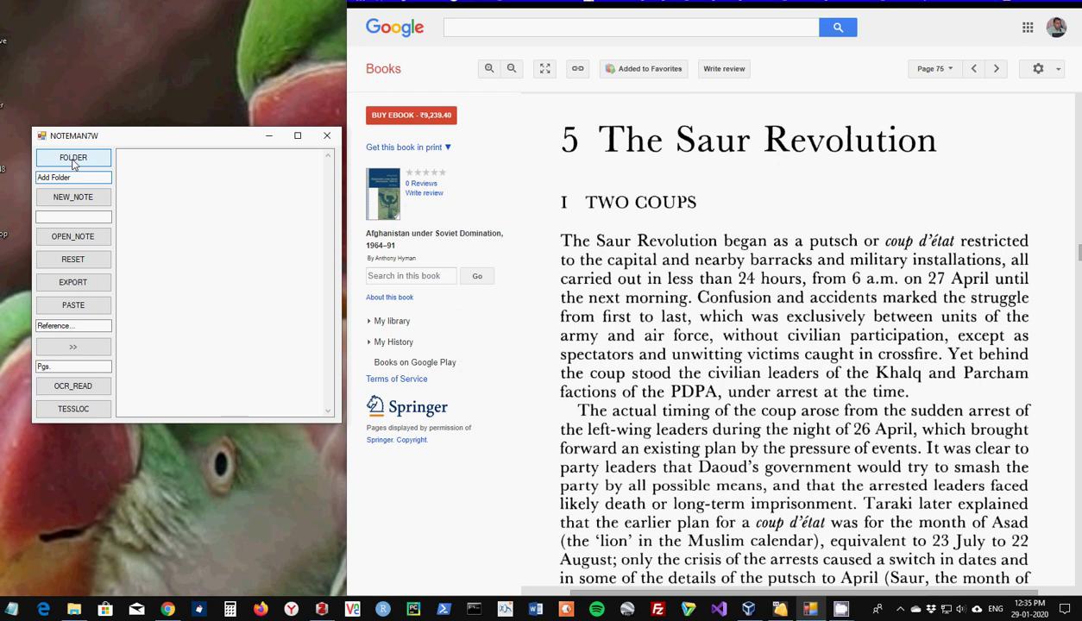
# Choose the 'saur' folder in Browse For Folder as the NOTEMAN7W notes folder.
pyautogui.click(75, 161)
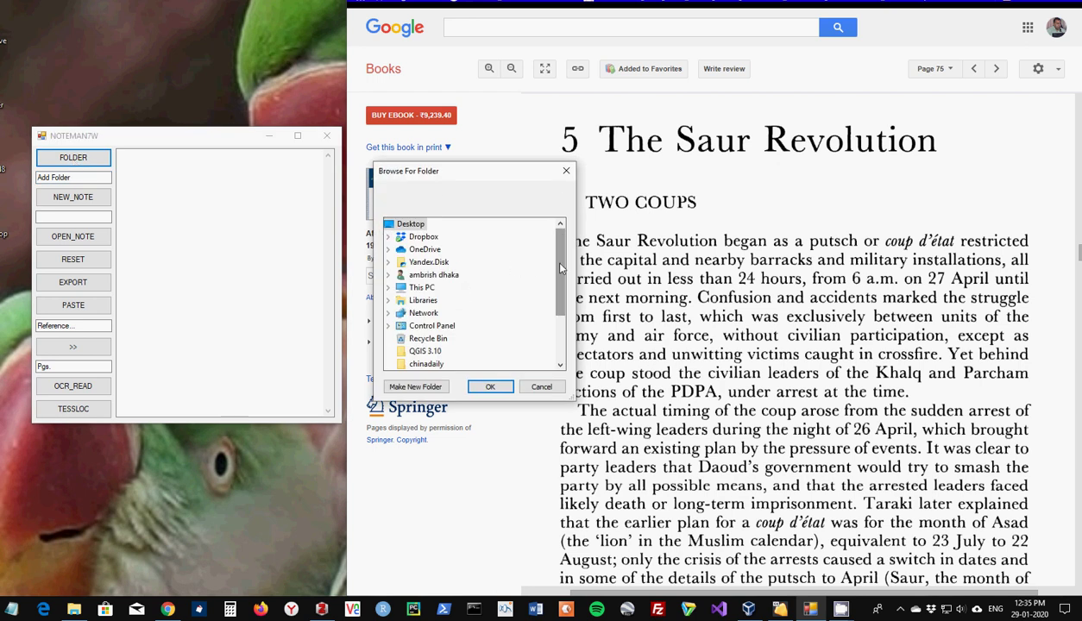
pyautogui.moveTo(560, 267); pyautogui.dragTo(558, 313)
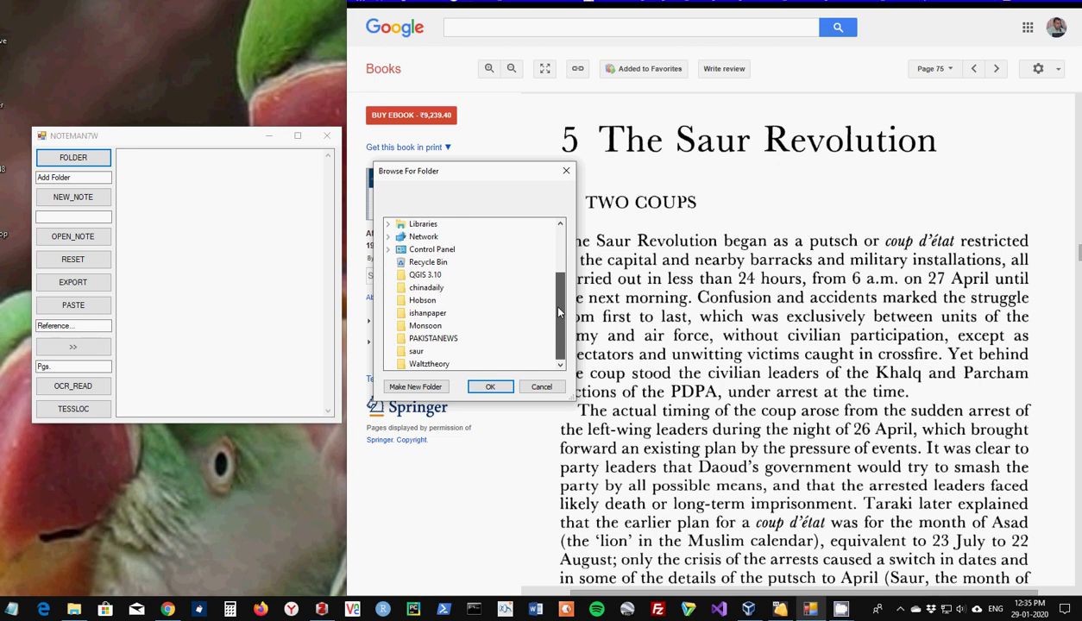
pyautogui.click(415, 351)
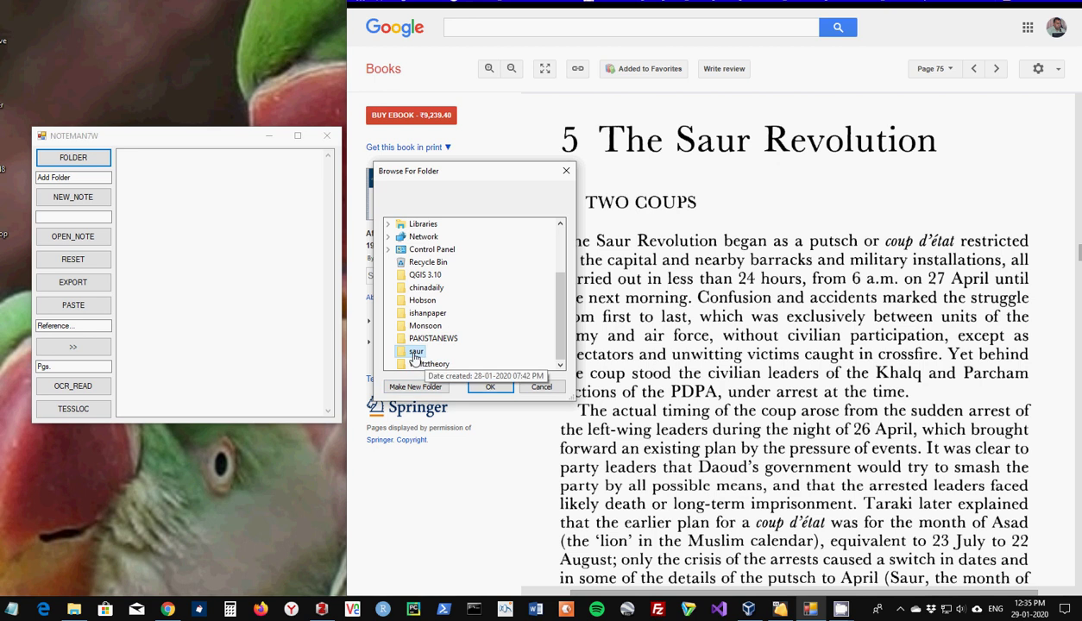
pyautogui.click(415, 352)
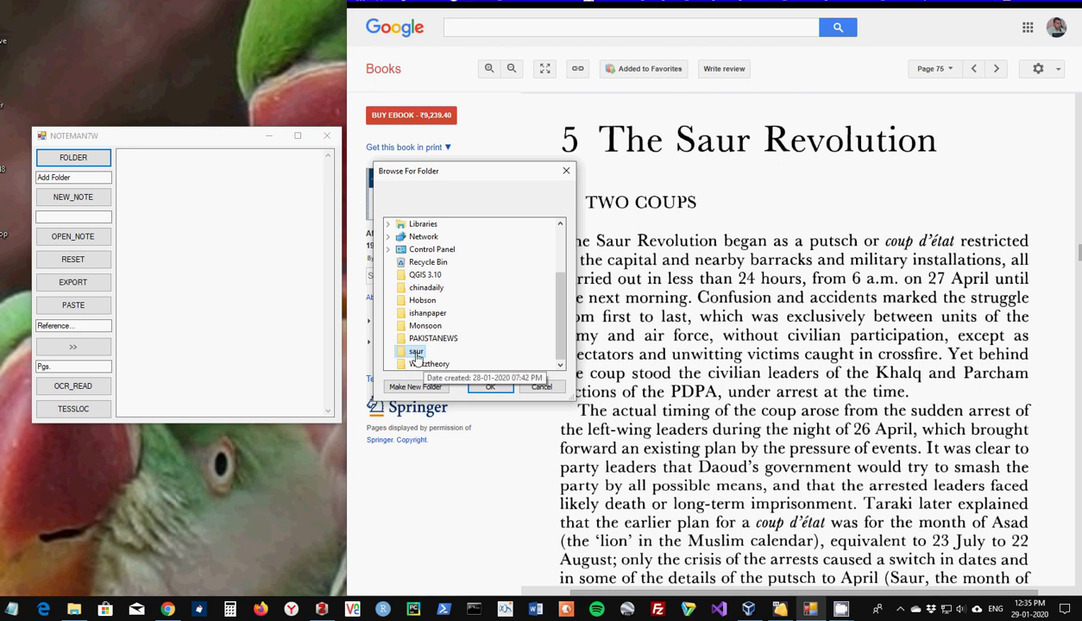
pyautogui.click(490, 386)
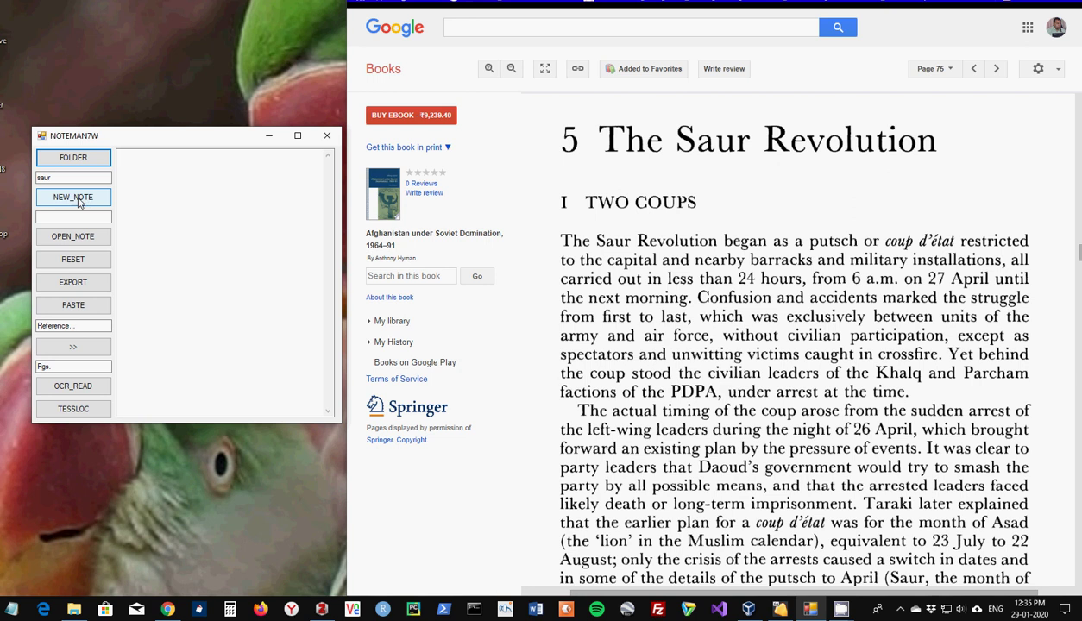
# Create a new note file, trimming its generated name to 2020_01_29_1235.txt.
pyautogui.click(76, 199)
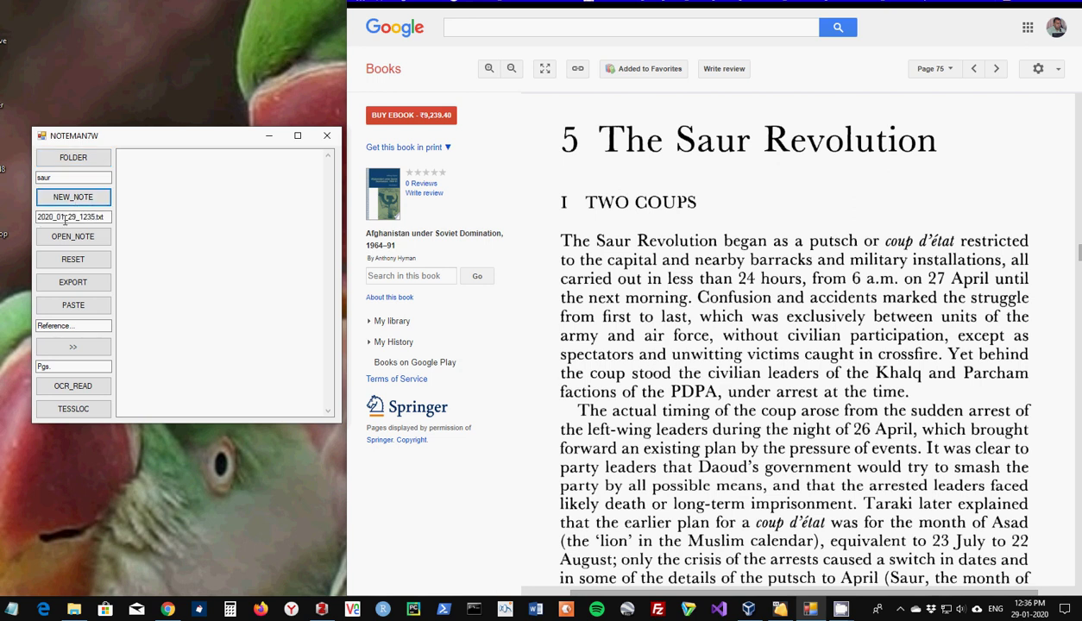
pyautogui.doubleClick(73, 217)
pyautogui.click(50, 218)
pyautogui.press('BackSpace')
pyautogui.press('BackSpace')
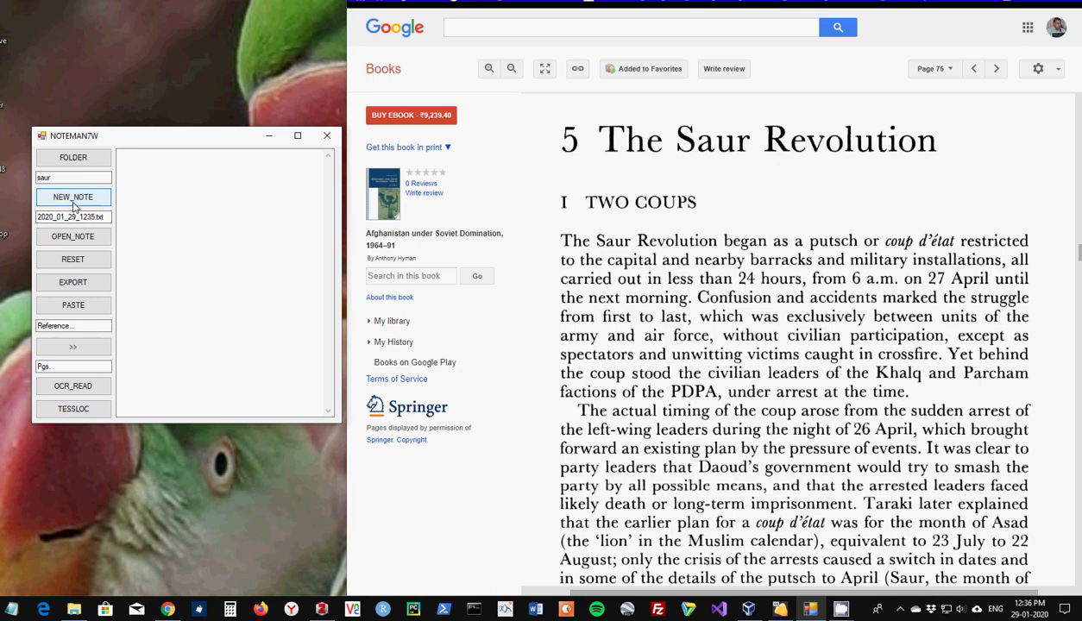
pyautogui.click(74, 199)
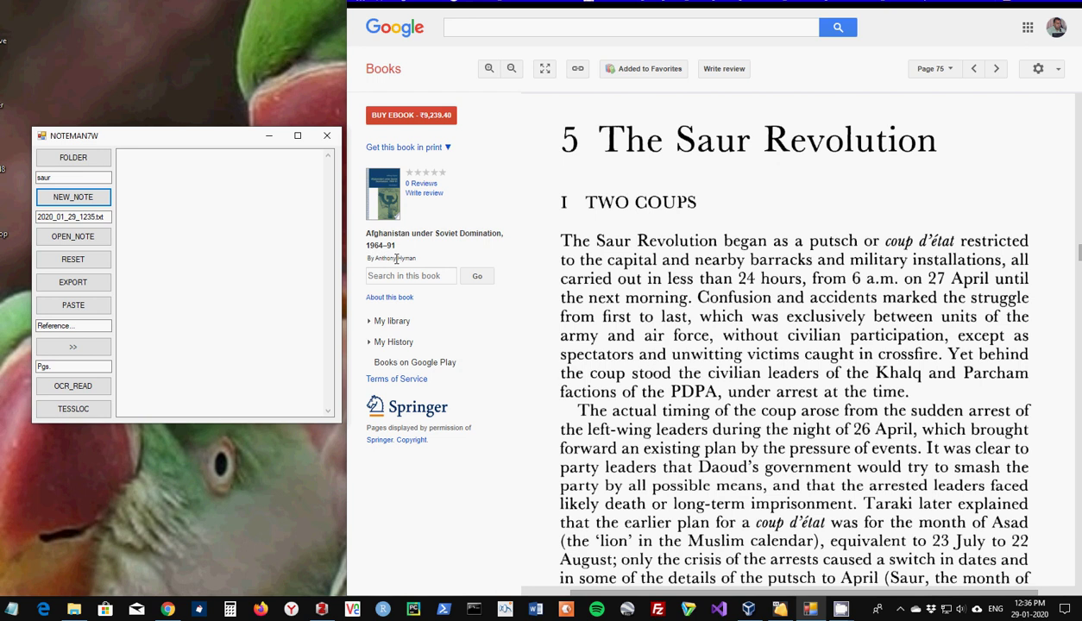
# Enter HYMAN as the source reference and 75 as the page number.
pyautogui.click(100, 325)
pyautogui.write('HYM')
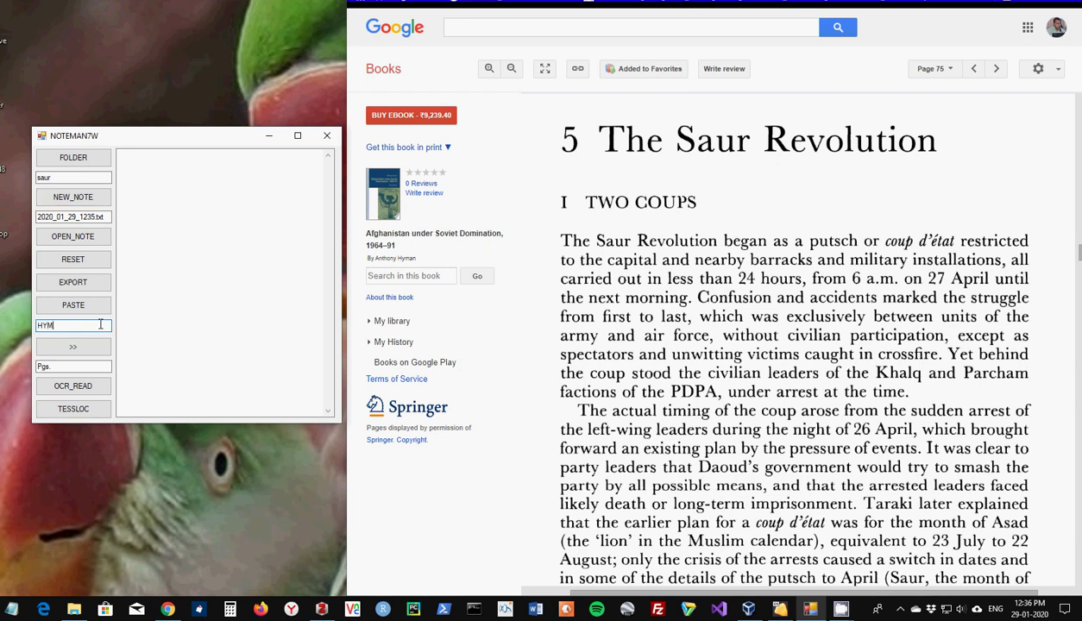
pyautogui.write('AN')
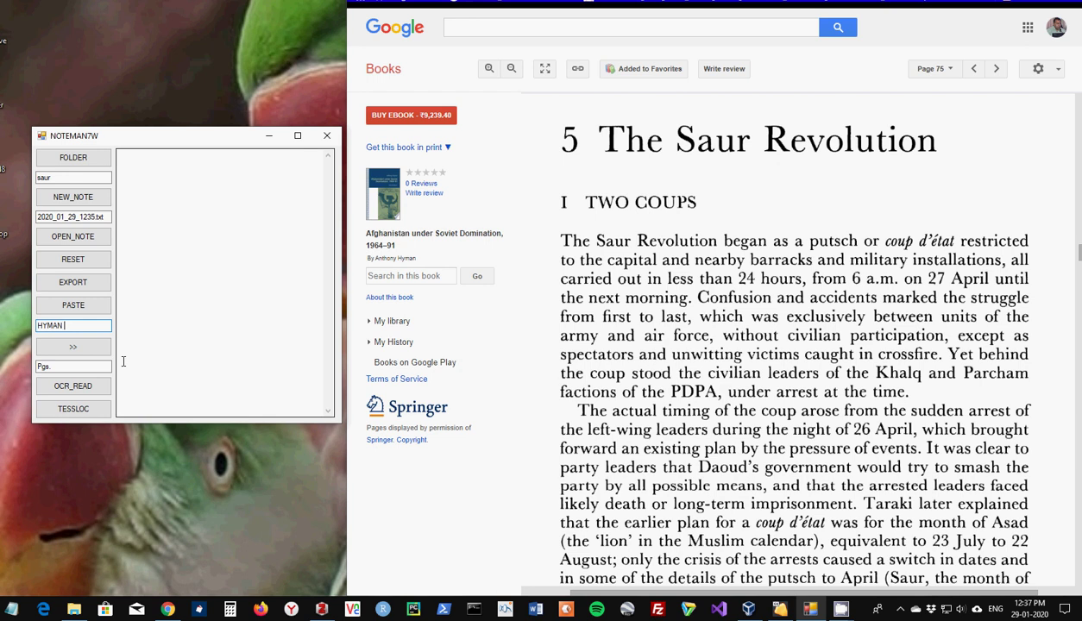
pyautogui.click(87, 366)
pyautogui.write('75')
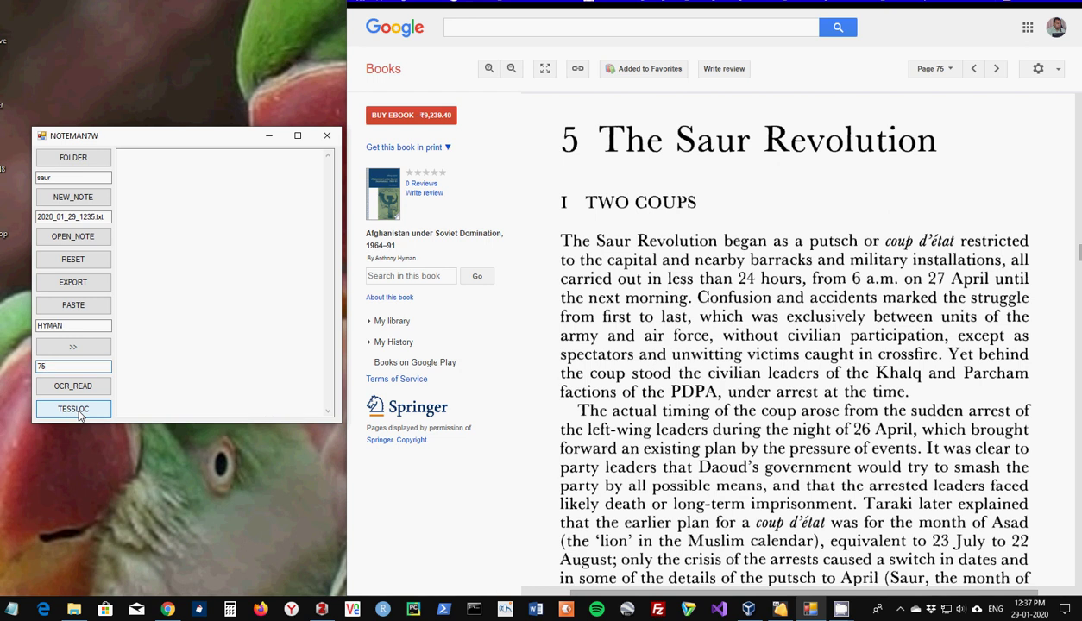
# Point TESSLOC at tesseract in Program Files (x86)\Tesseract-OCR and confirm it.
pyautogui.click(79, 415)
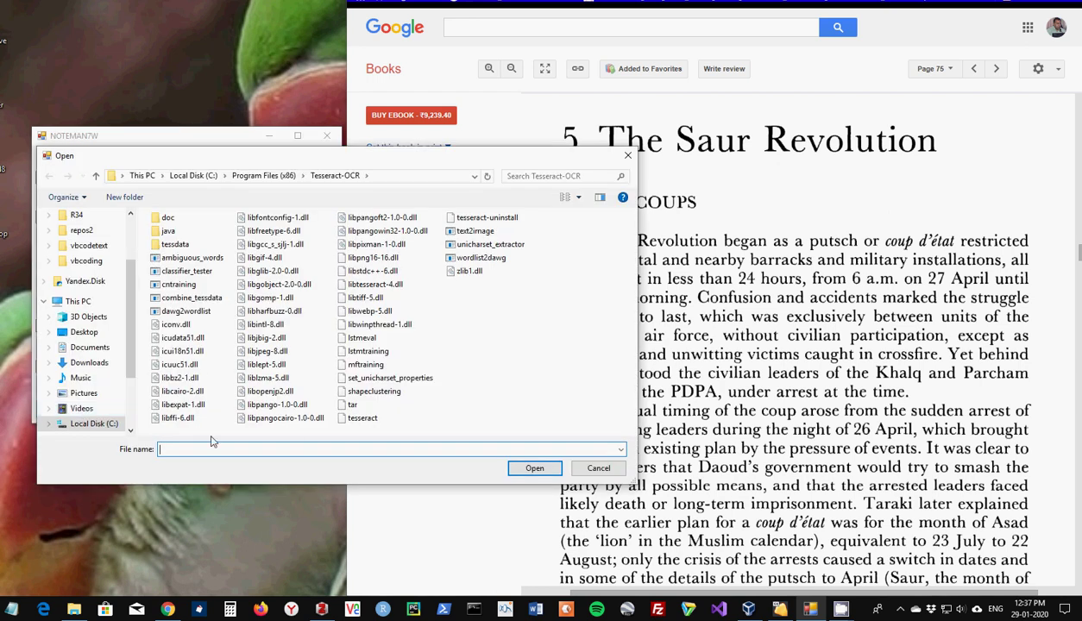
pyautogui.click(353, 421)
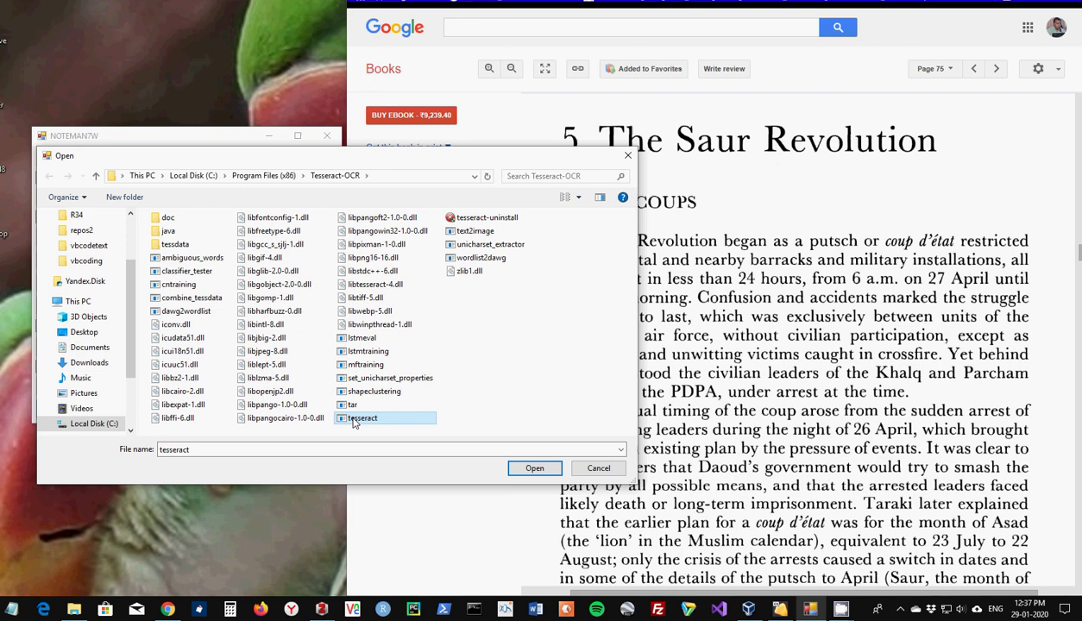
pyautogui.moveTo(362, 419)
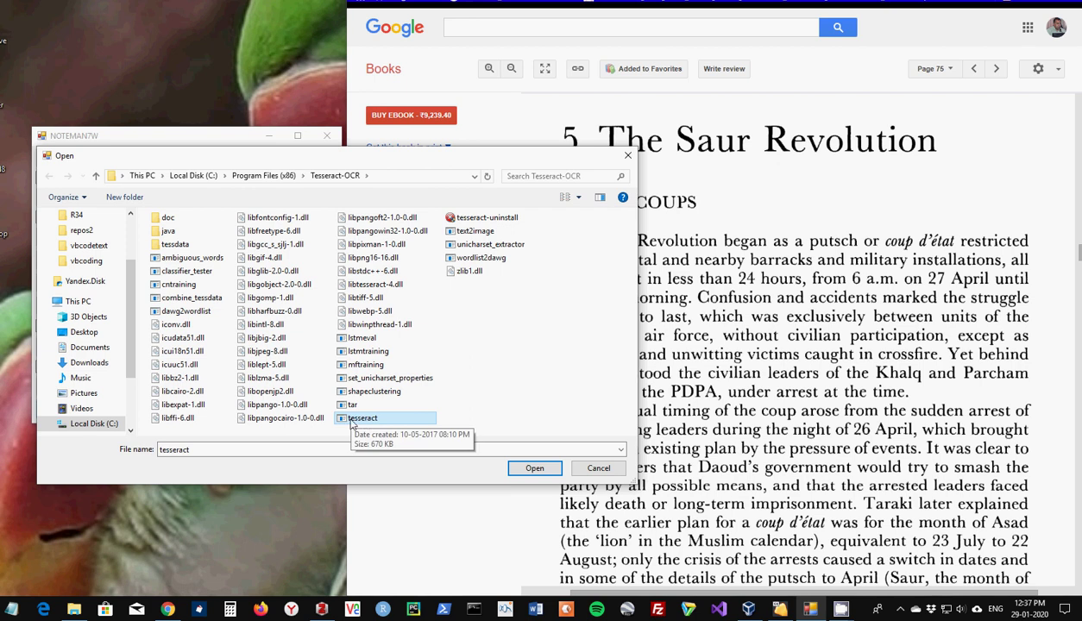
pyautogui.click(528, 469)
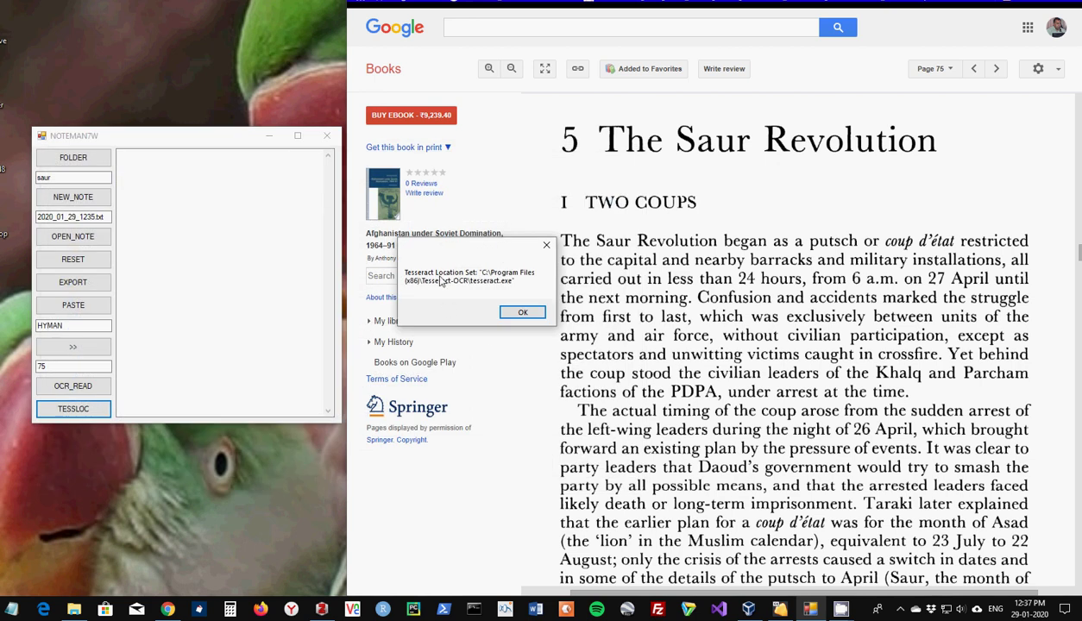
pyautogui.click(511, 312)
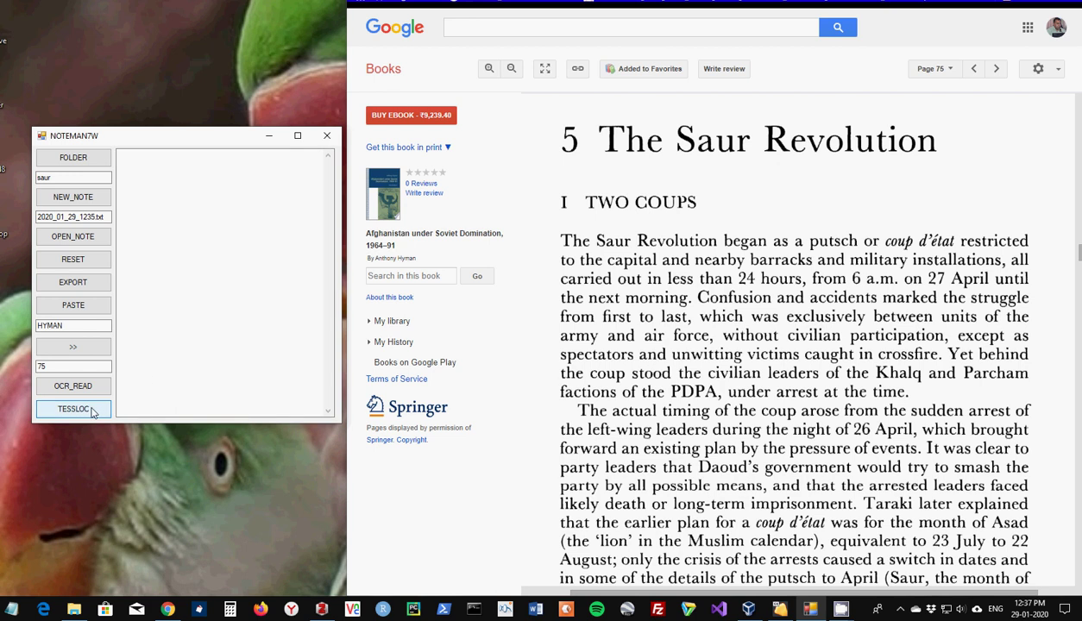
# Capture a Greenshot region over the opening paragraph under TWO COUPS on page 75.
pyautogui.click(93, 411)
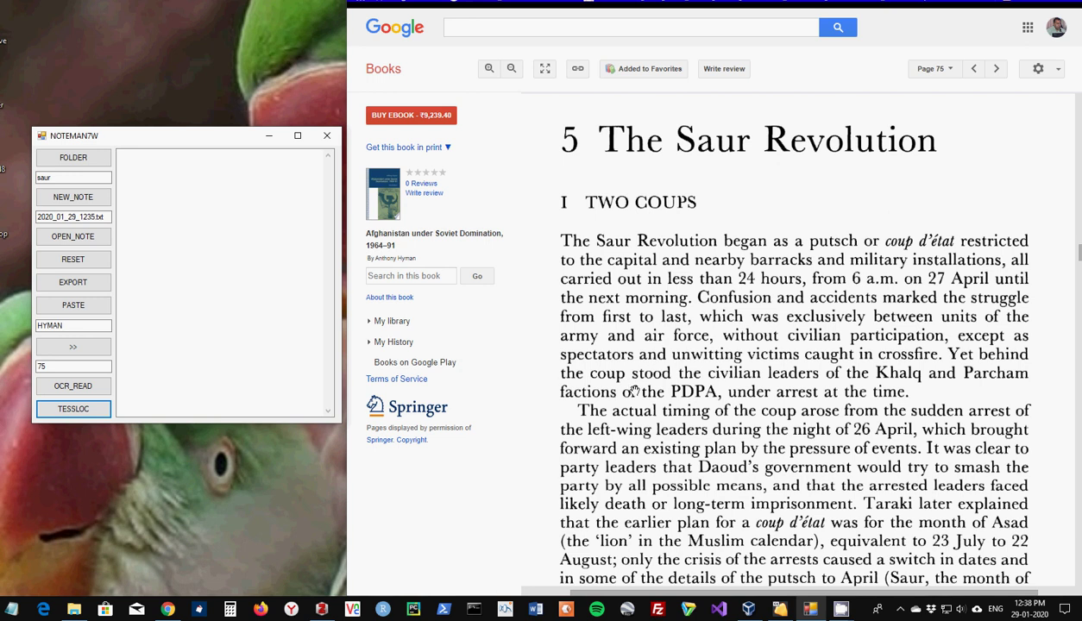
pyautogui.click(901, 611)
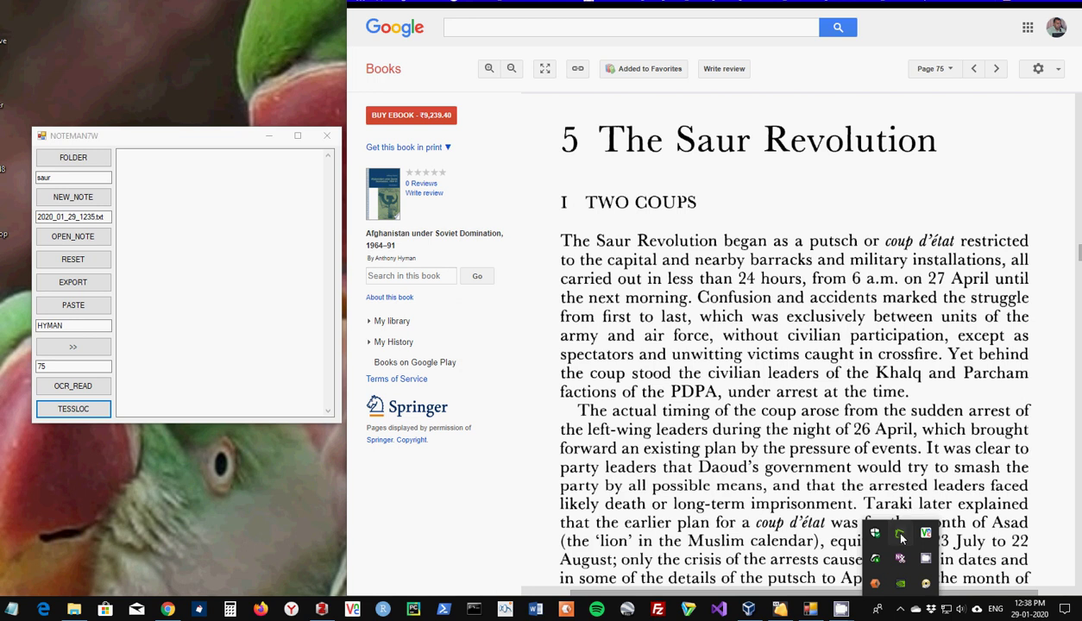
pyautogui.rightClick(901, 536)
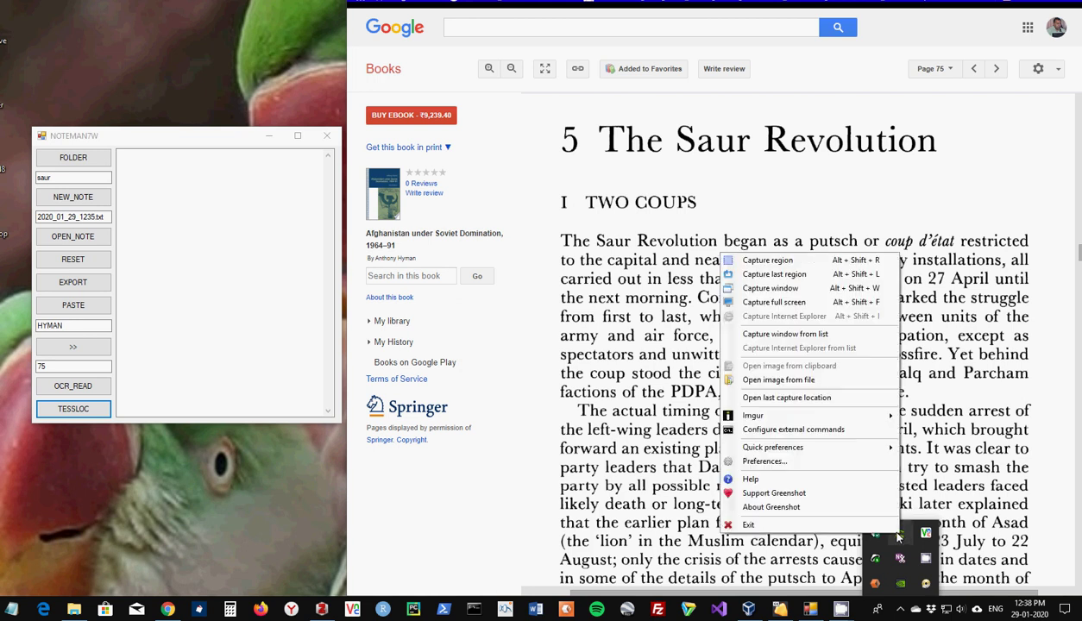
pyautogui.click(821, 261)
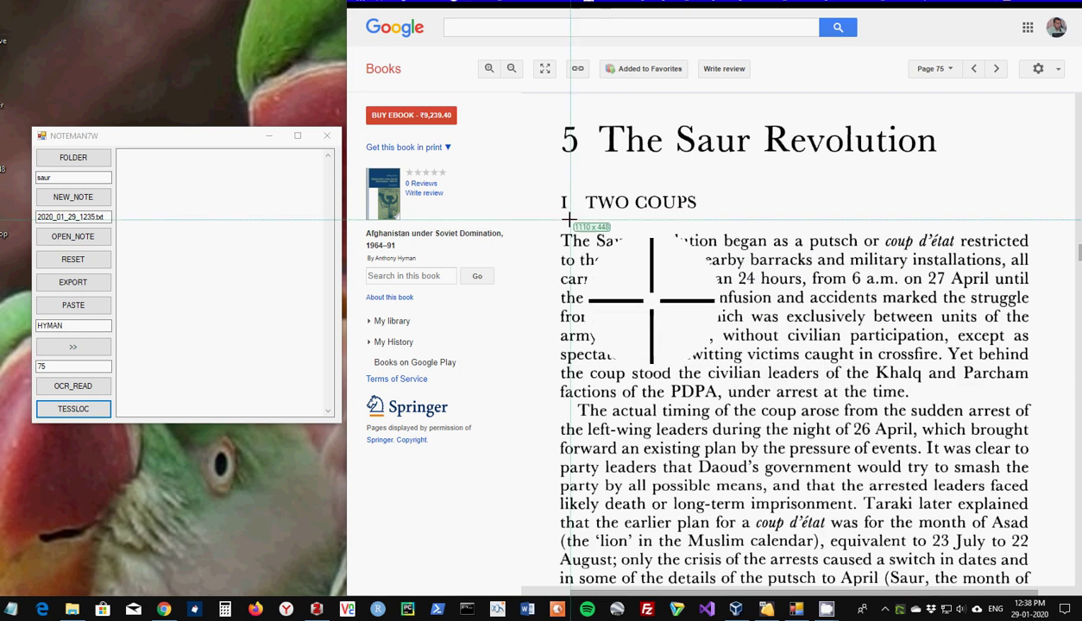
pyautogui.moveTo(555, 225); pyautogui.dragTo(1023, 389)
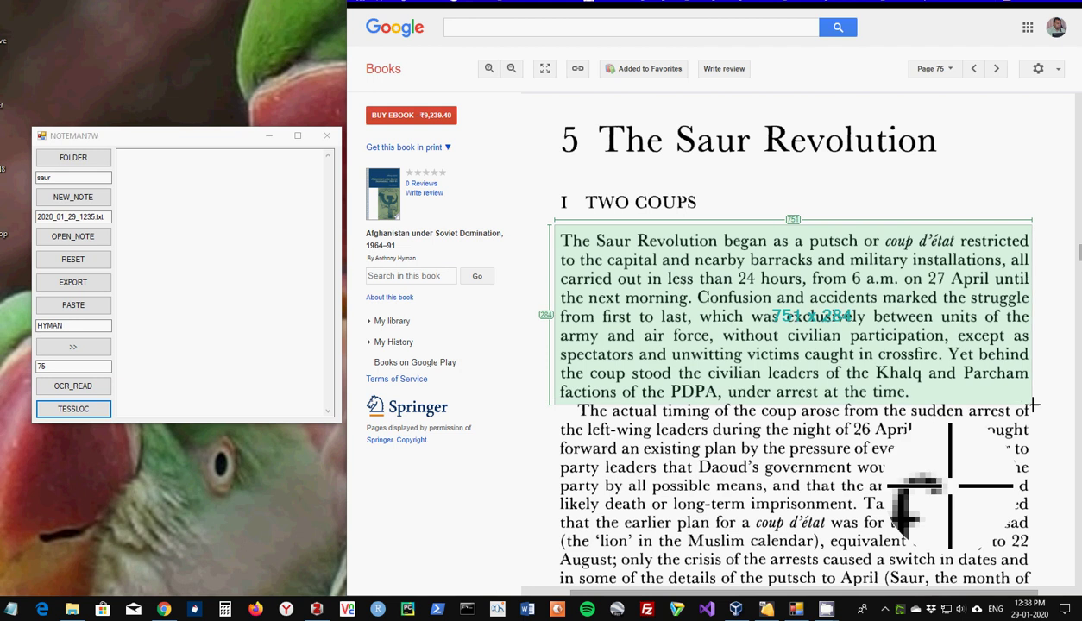
pyautogui.moveTo(1023, 388); pyautogui.dragTo(1038, 400)
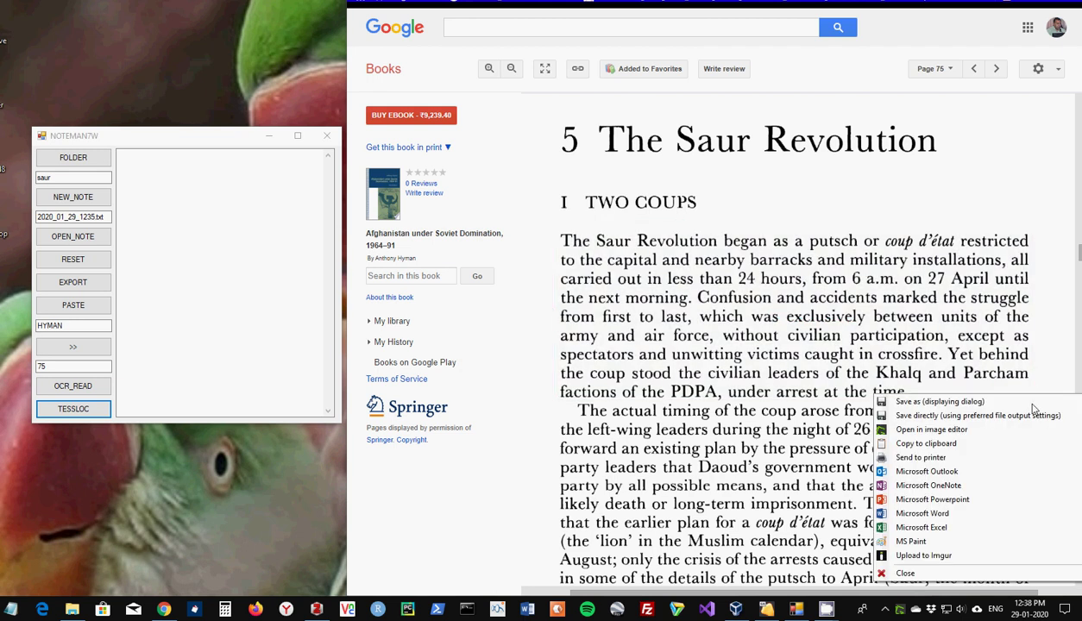
# Copy the page 75 capture to the clipboard and OCR it into the note under HYMAN {75}.
pyautogui.click(964, 444)
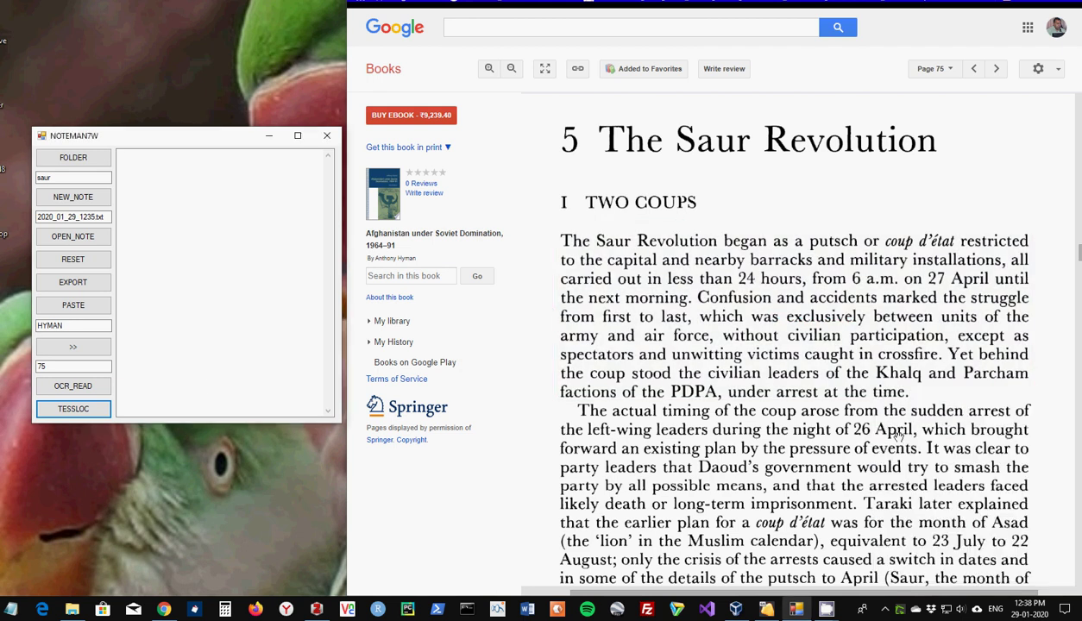
pyautogui.click(72, 387)
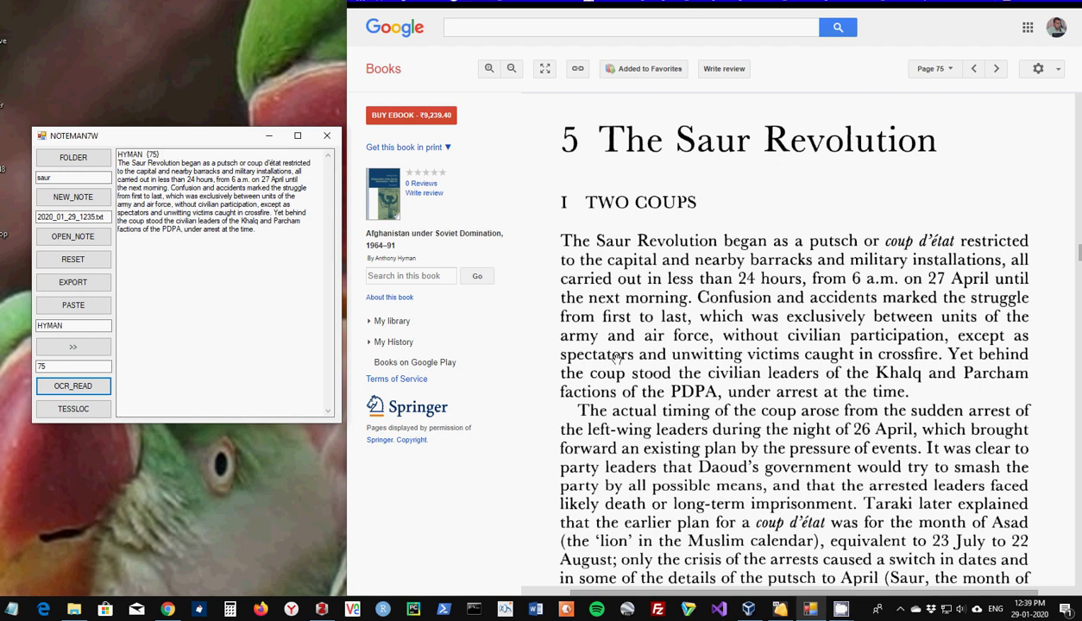
# Turn to book page 76 and capture its demonstrations paragraphs with Greenshot.
pyautogui.click(997, 70)
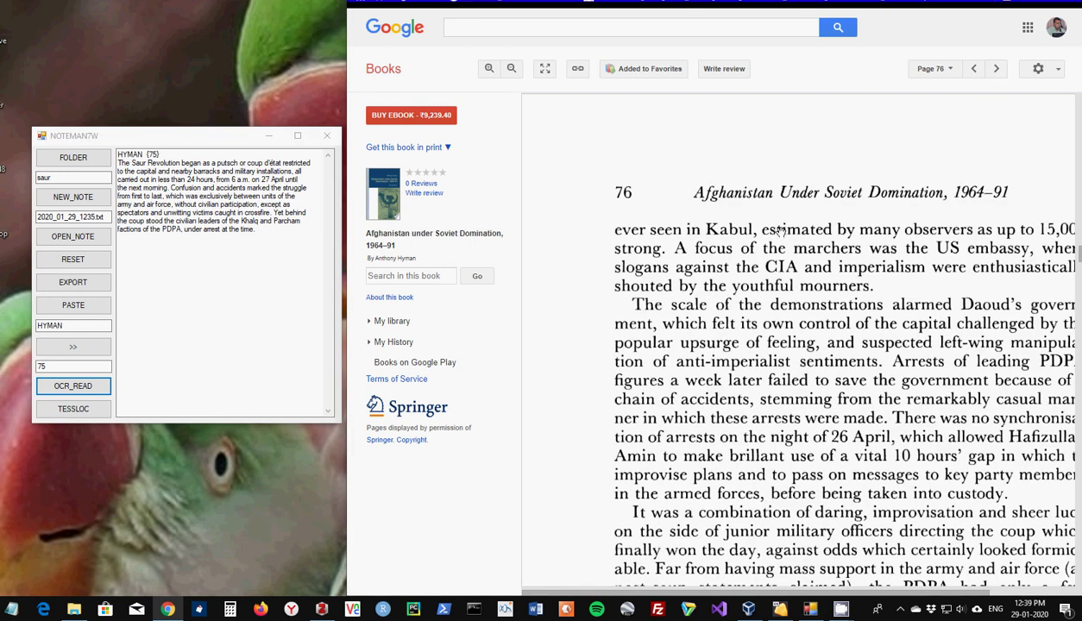
pyautogui.moveTo(716, 222); pyautogui.dragTo(699, 199)
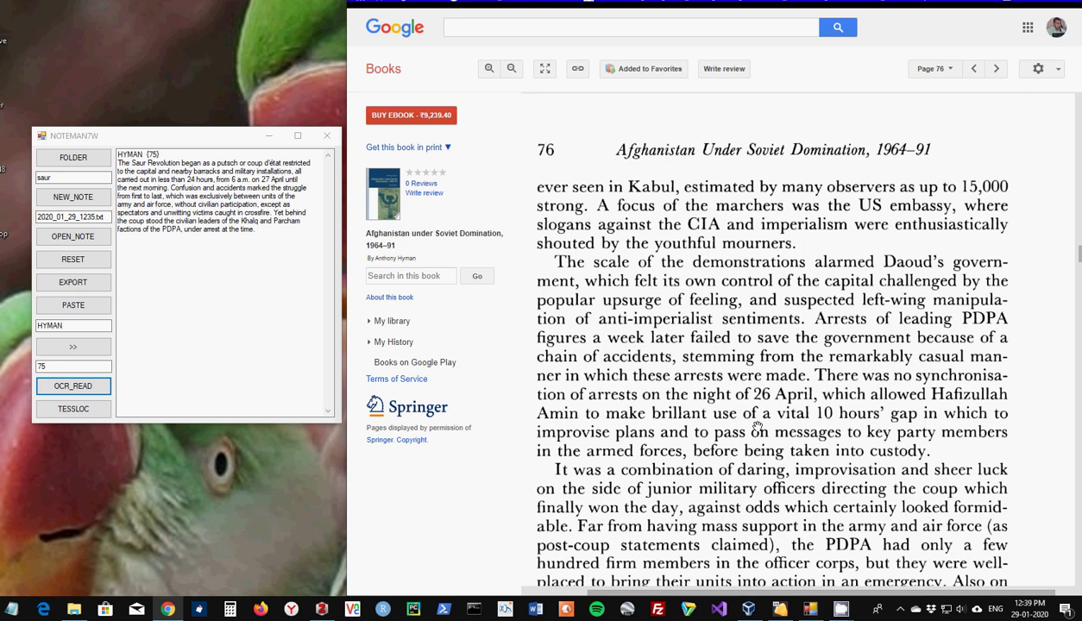
pyautogui.click(900, 610)
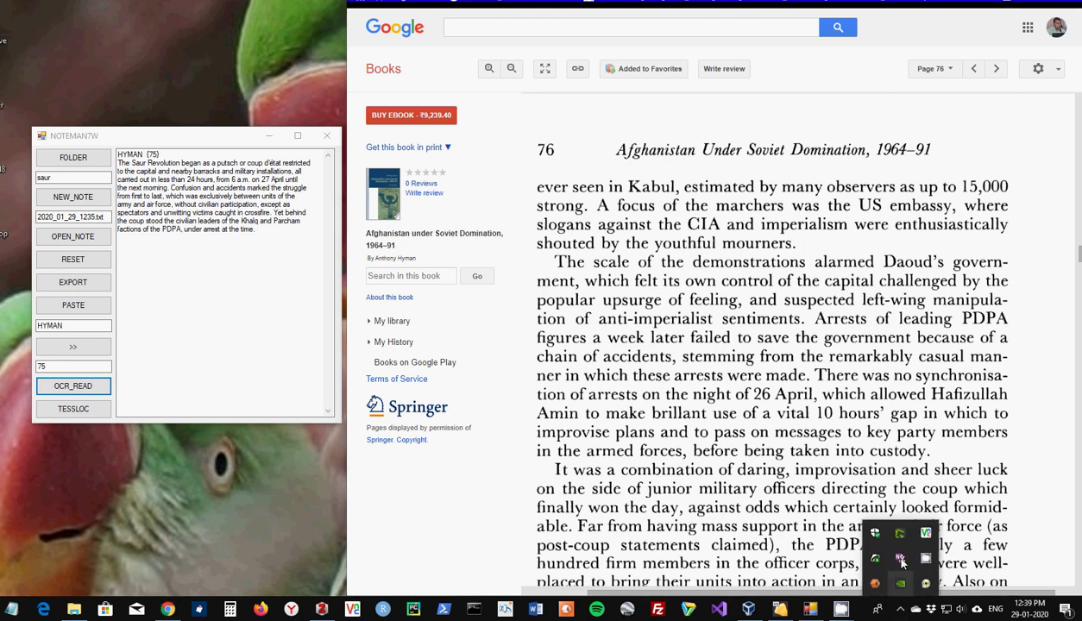
pyautogui.rightClick(899, 541)
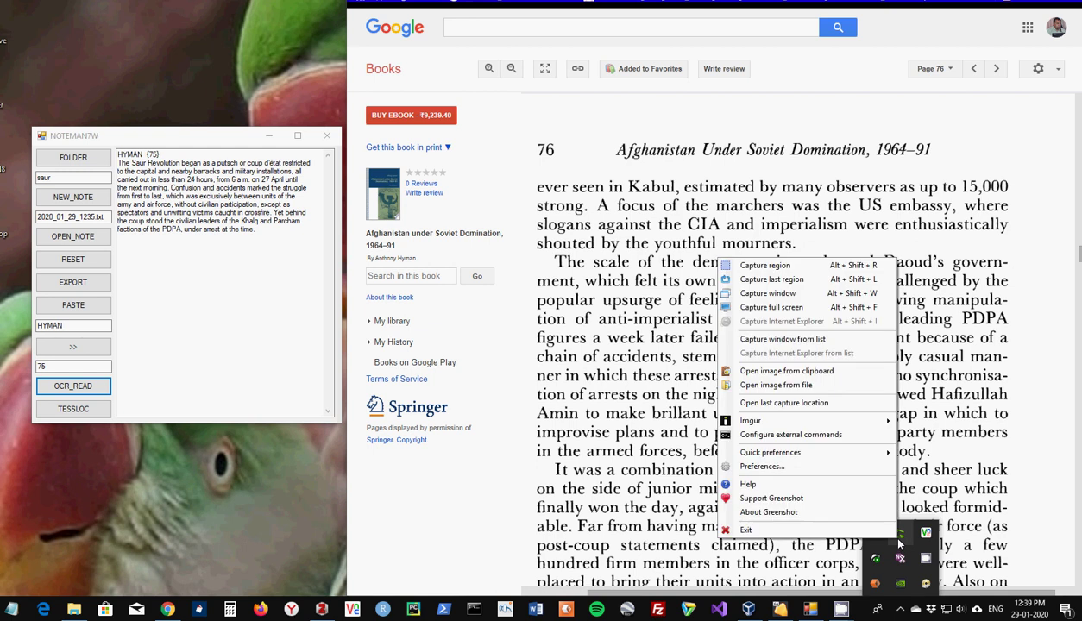
pyautogui.click(794, 267)
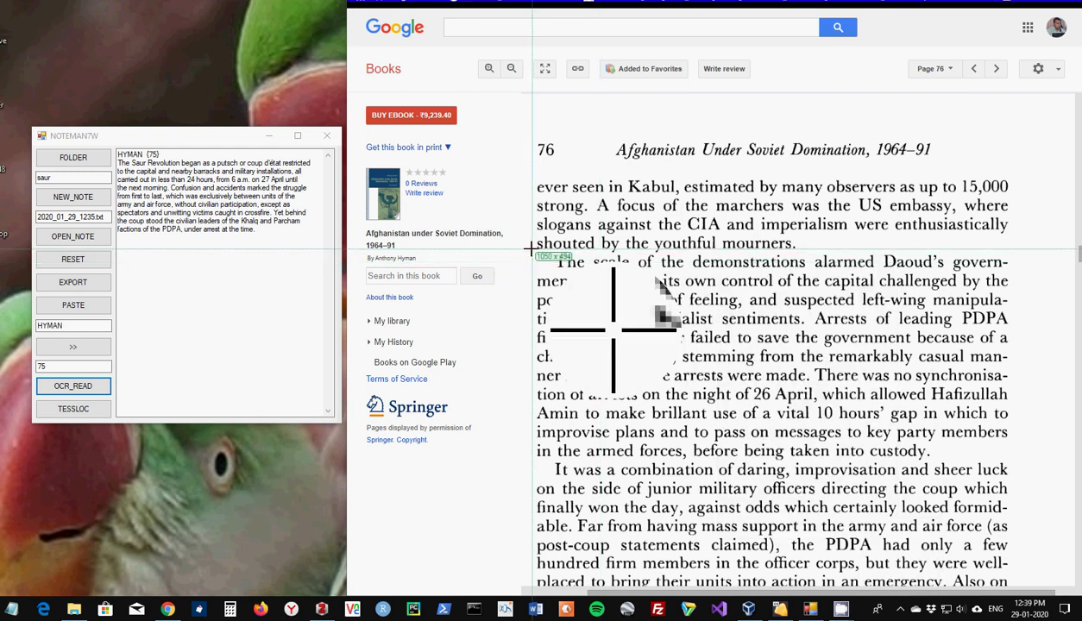
pyautogui.moveTo(529, 251)
pyautogui.mouseDown()
pyautogui.moveTo(1012, 426)
pyautogui.moveTo(1019, 460)
pyautogui.mouseUp()
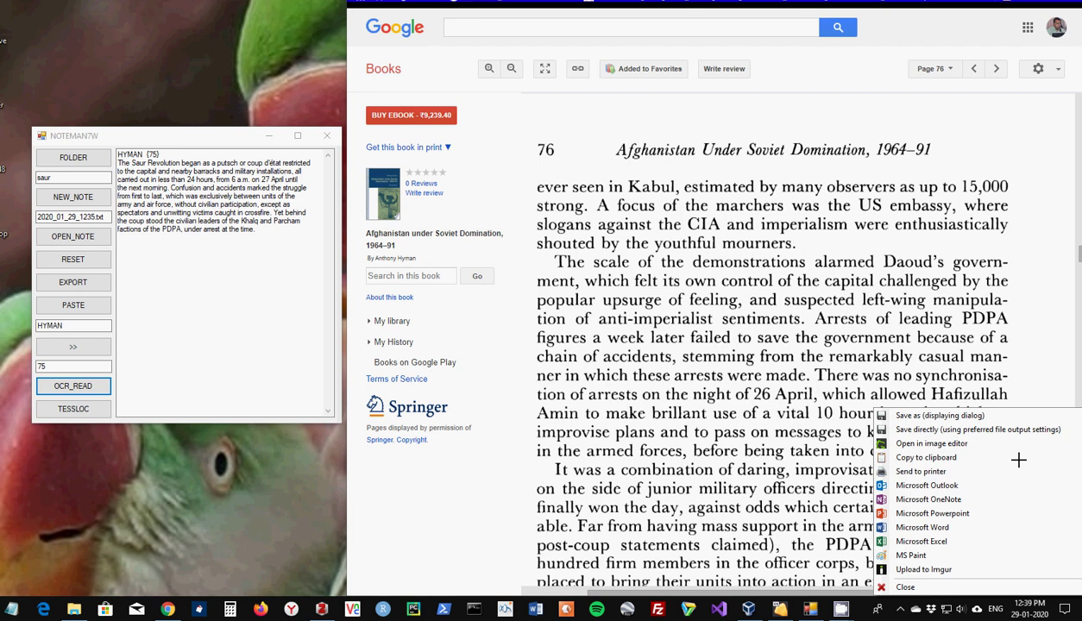
# Copy the capture, advance the page to 76, and OCR it under HYMAN {76}.
pyautogui.click(965, 451)
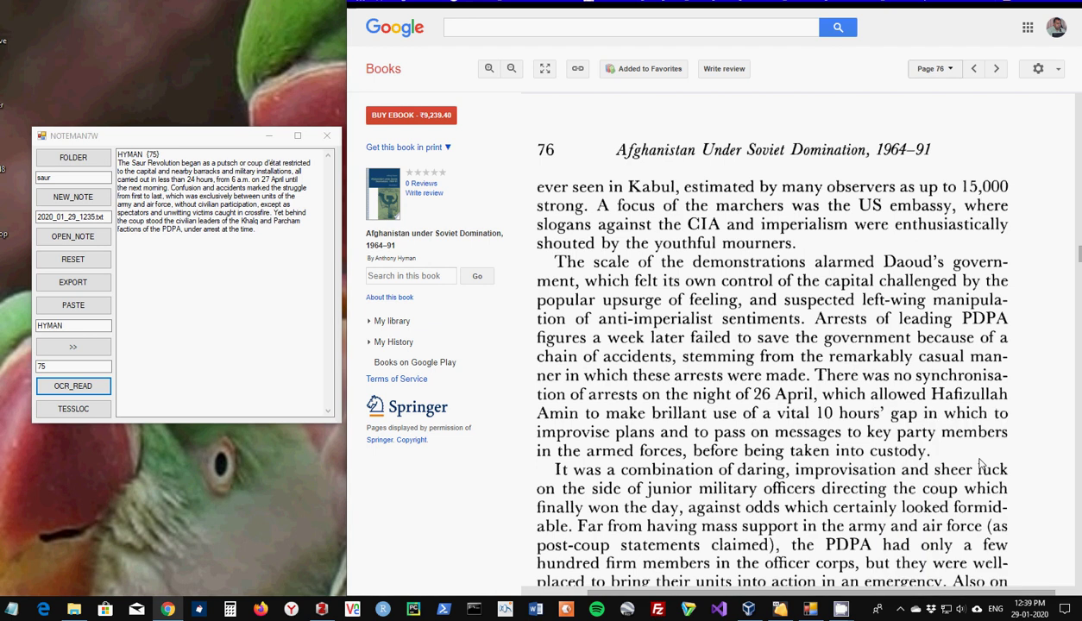
pyautogui.click(71, 350)
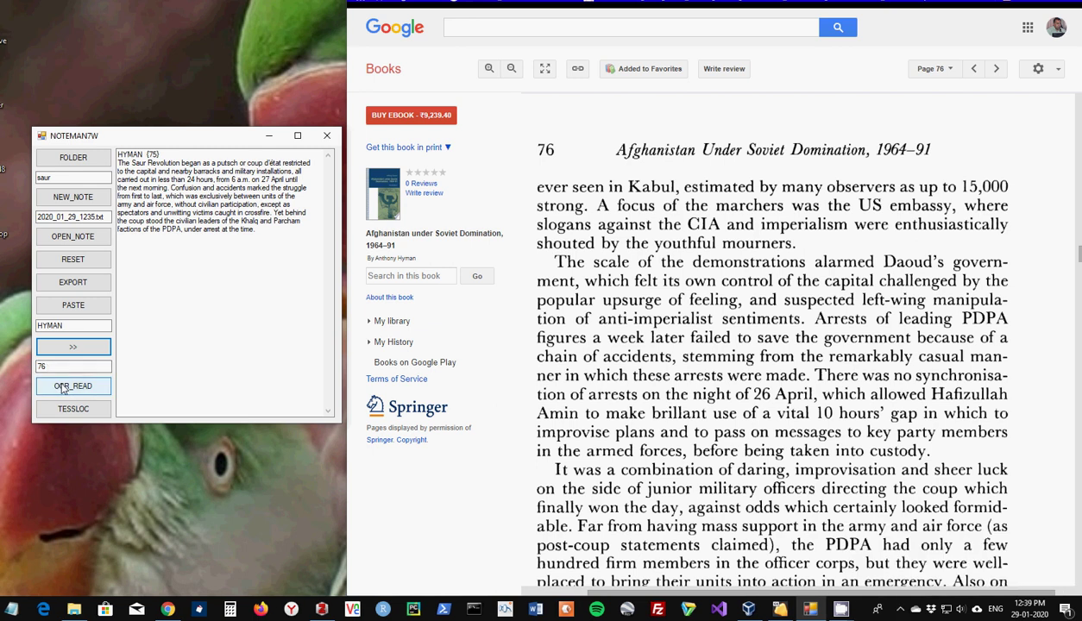
pyautogui.click(62, 388)
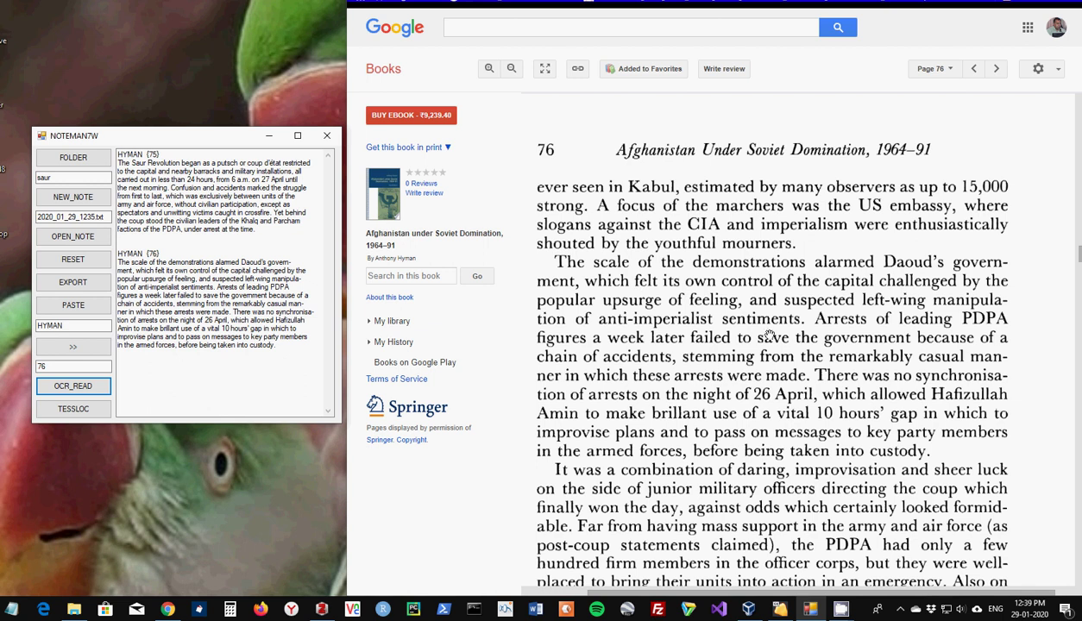
# Turn to page 77 and capture the paragraph beginning 'In spite of the intensity'.
pyautogui.click(996, 71)
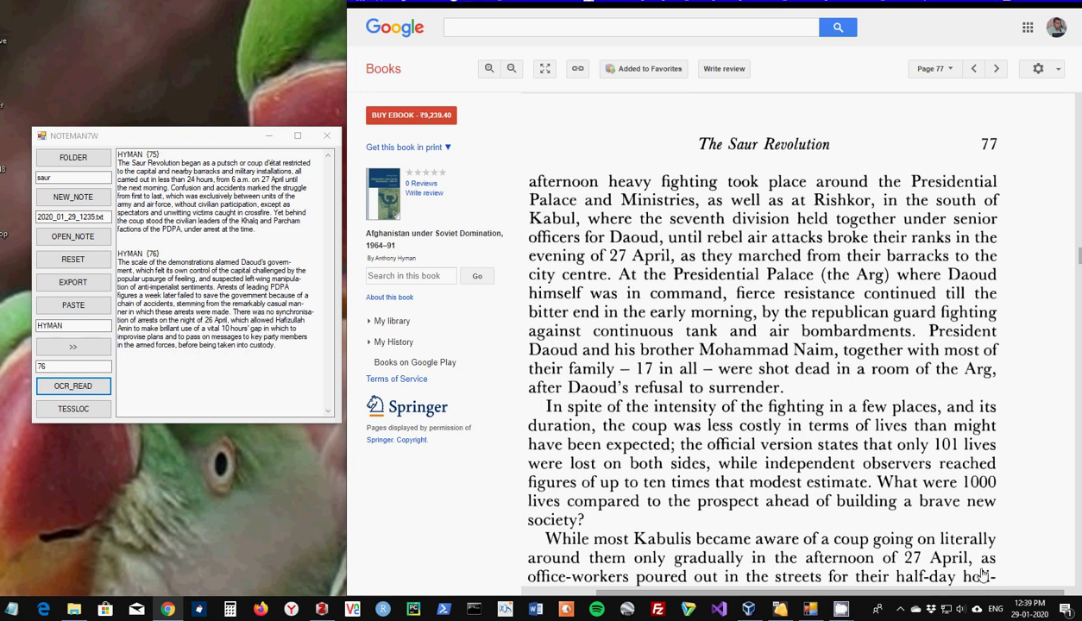
pyautogui.click(900, 609)
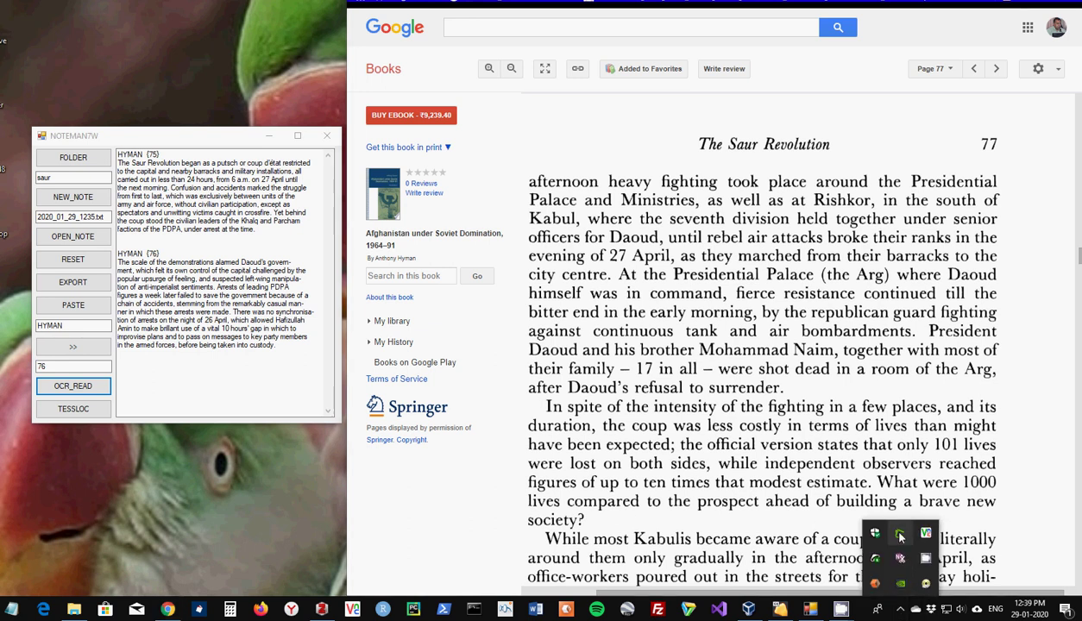
pyautogui.rightClick(900, 536)
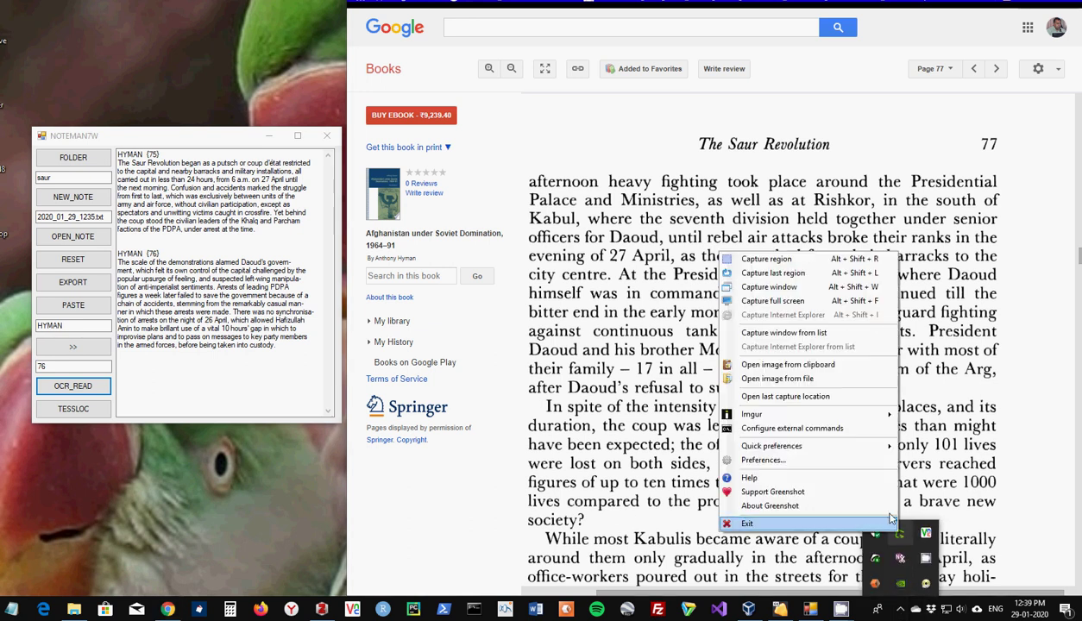
pyautogui.click(781, 253)
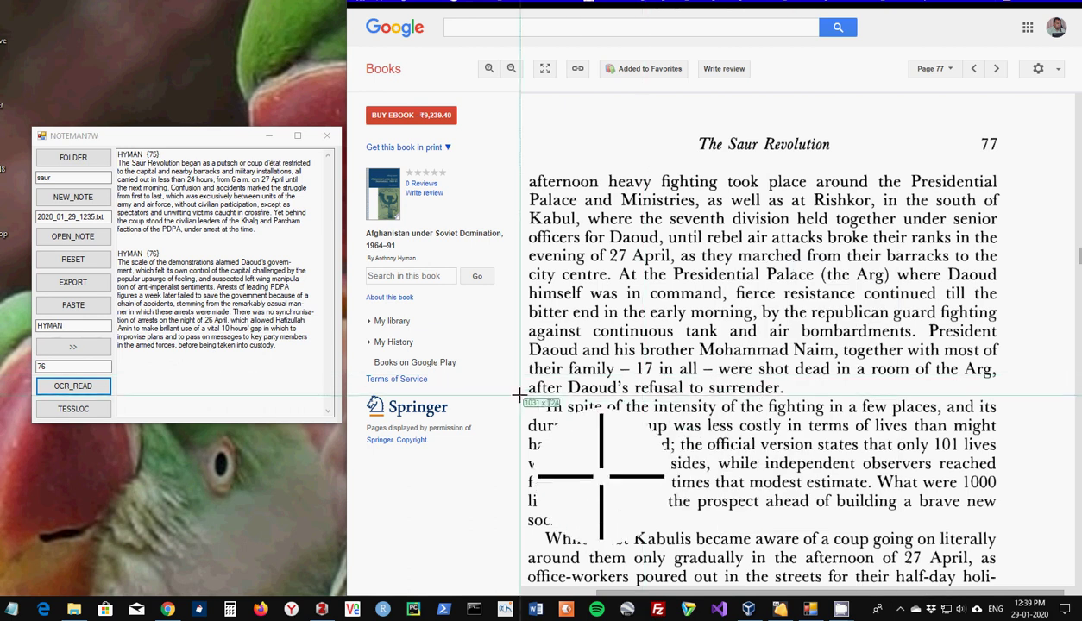
pyautogui.moveTo(525, 397); pyautogui.dragTo(1009, 526)
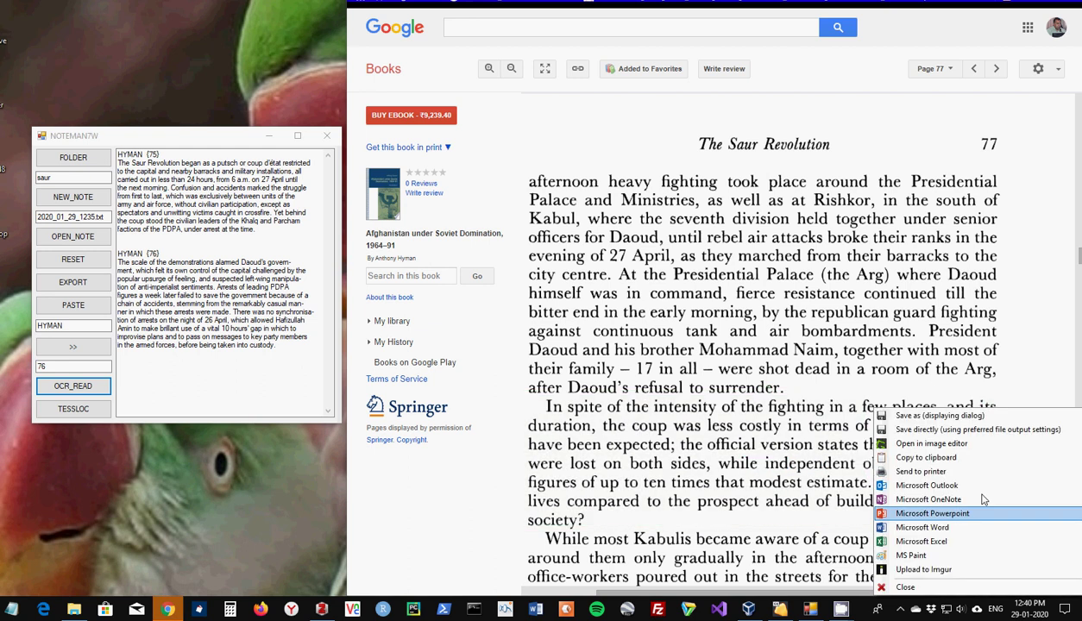
# Copy the capture, advance the page to 77, and OCR it under HYMAN {77}.
pyautogui.click(957, 454)
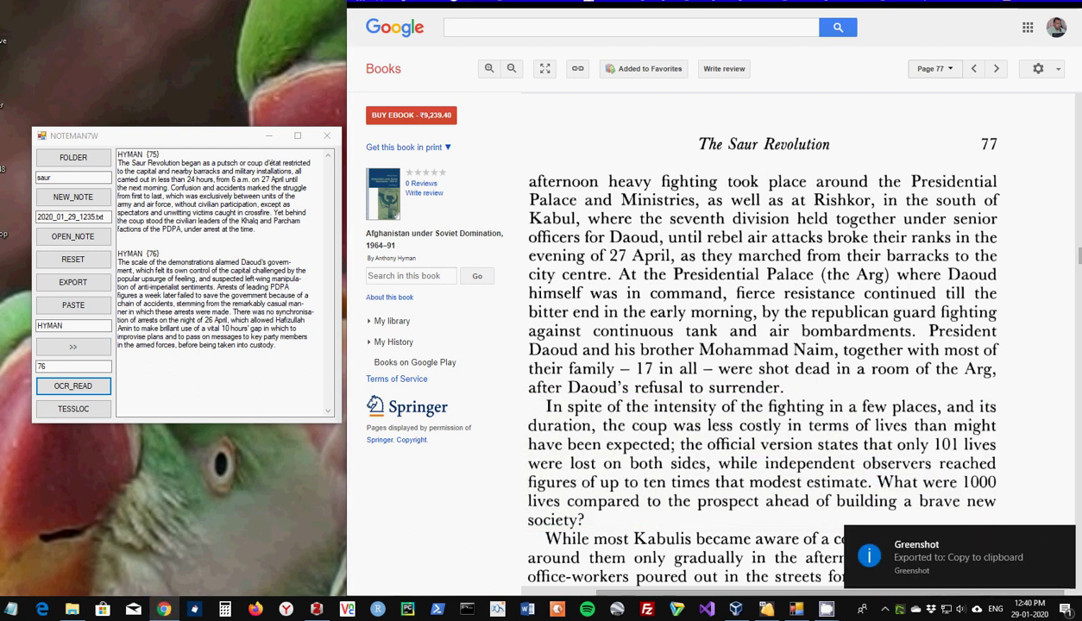
pyautogui.click(50, 349)
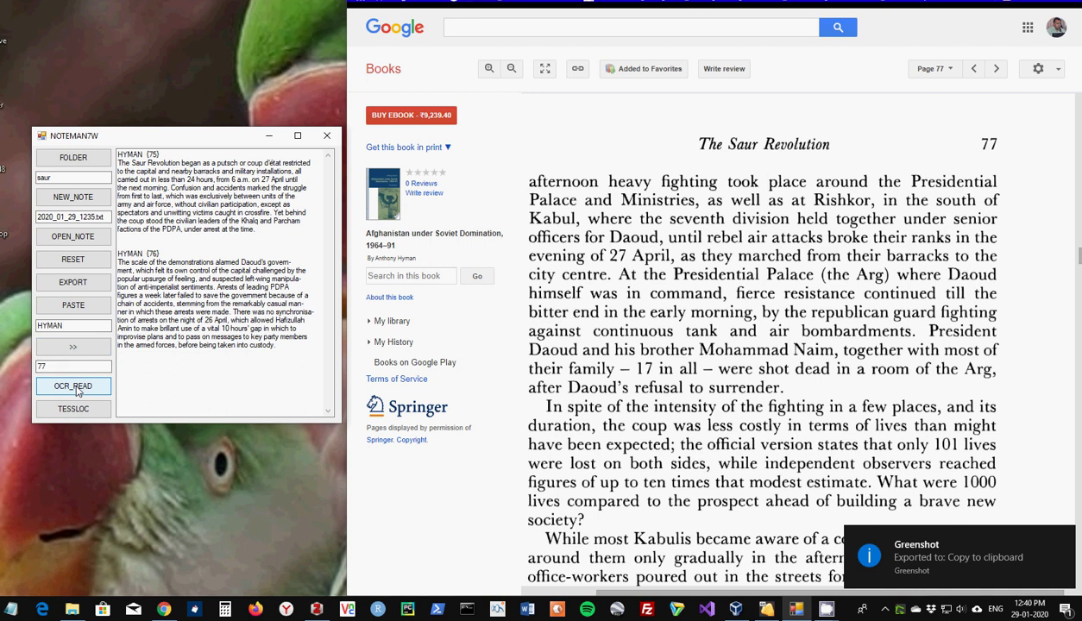
pyautogui.click(76, 389)
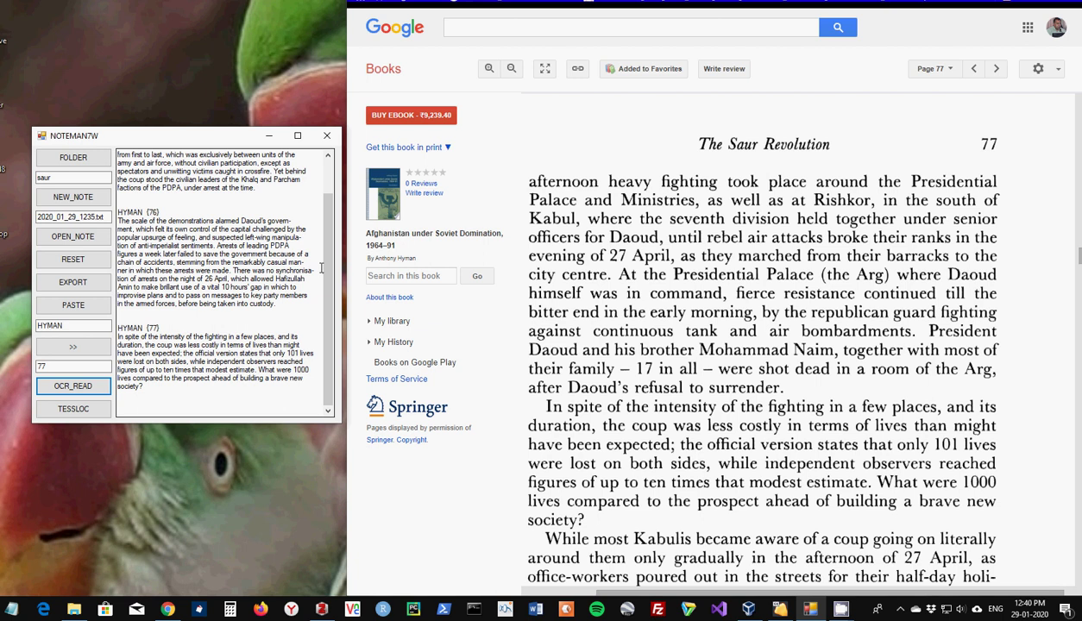
# Export the three HYMAN entries to 2020_01_29_1235.txt in the saur folder.
pyautogui.scroll(2, 321, 270)
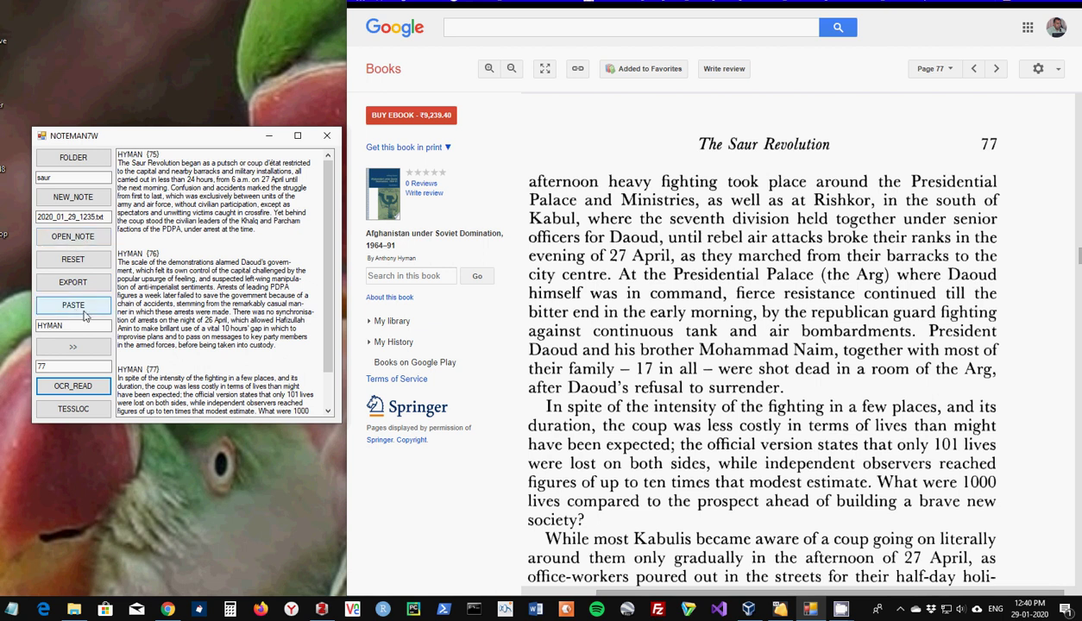
pyautogui.click(79, 282)
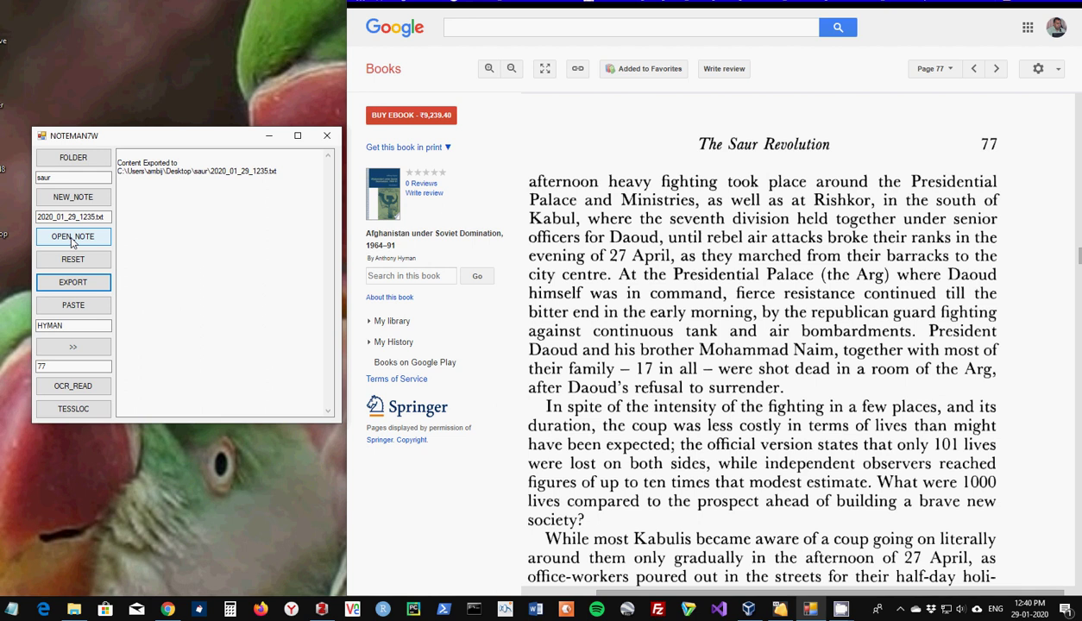
# Open 2020_01_29_1235.txt in Notepad and scroll through the HYMAN entries for pages 75–77.
pyautogui.click(72, 237)
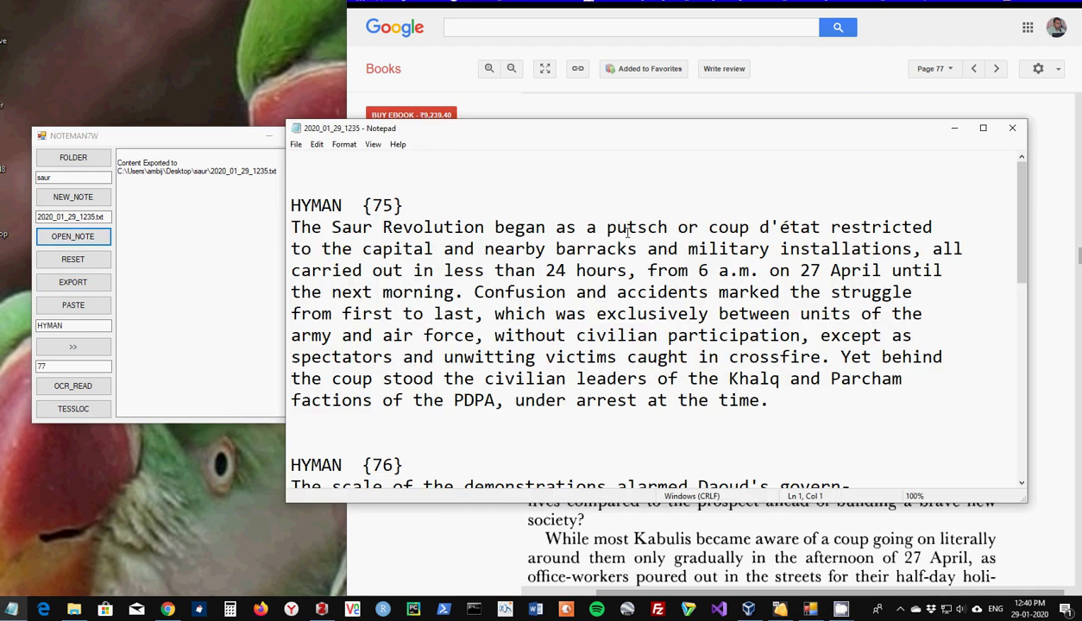
pyautogui.scroll(-1, 1026, 225)
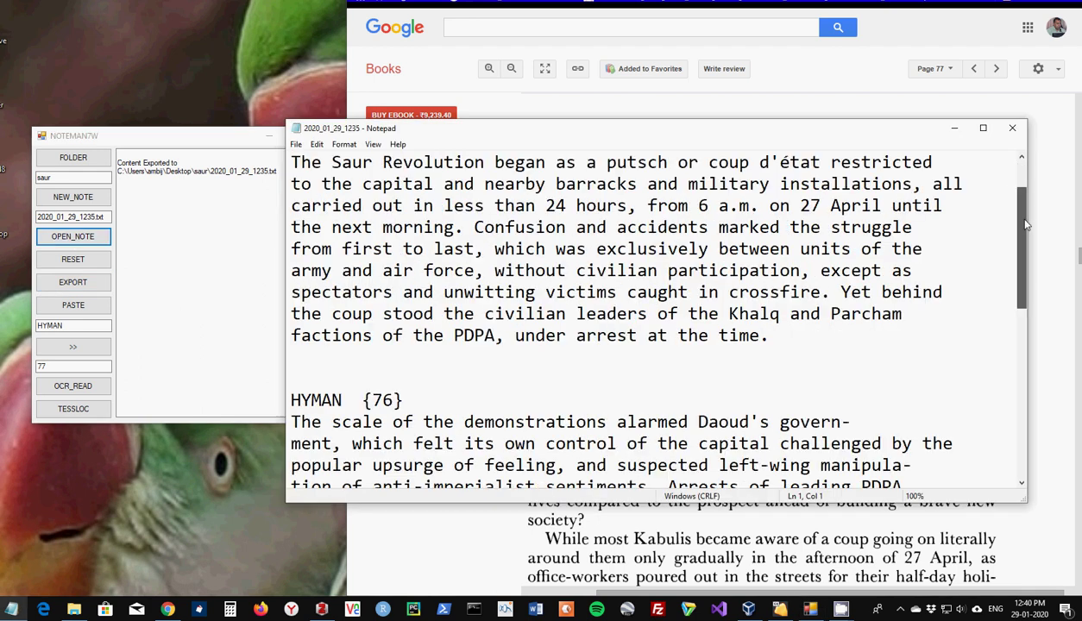
pyautogui.moveTo(1026, 225); pyautogui.dragTo(1007, 385)
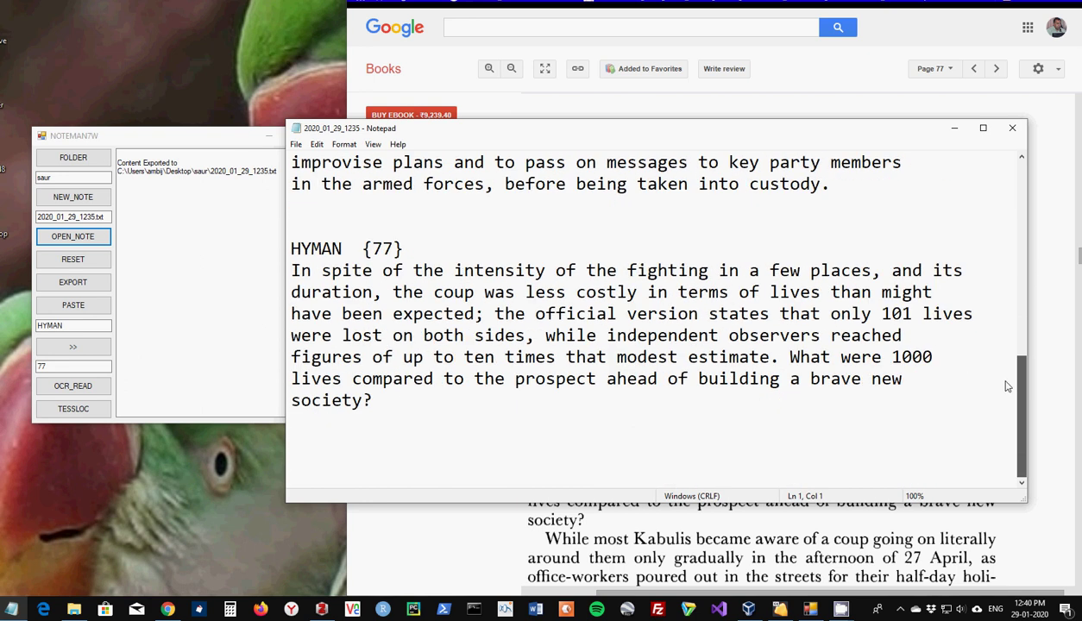
pyautogui.scroll(2, 1007, 385)
# Close the Notepad file and reset NOTEMAN7W's note area to empty.
pyautogui.click(1012, 128)
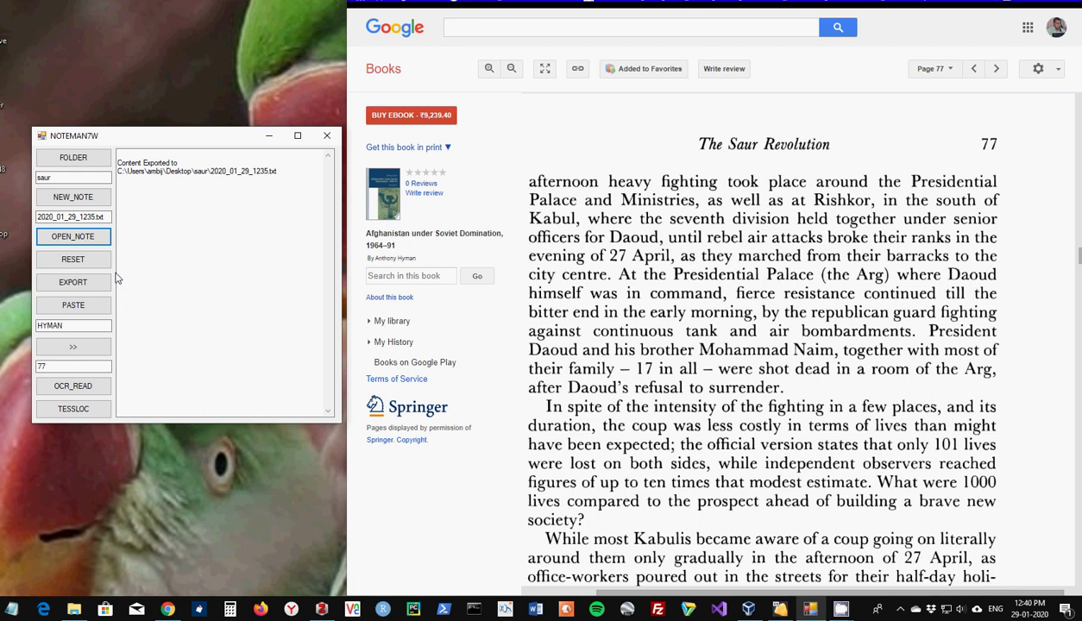
pyautogui.click(90, 261)
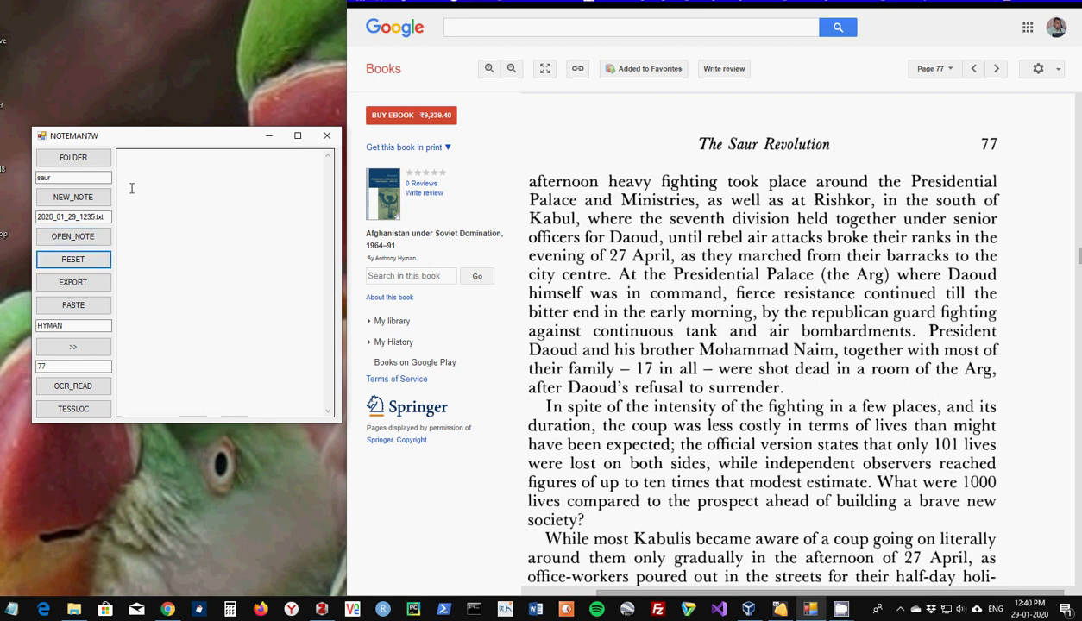